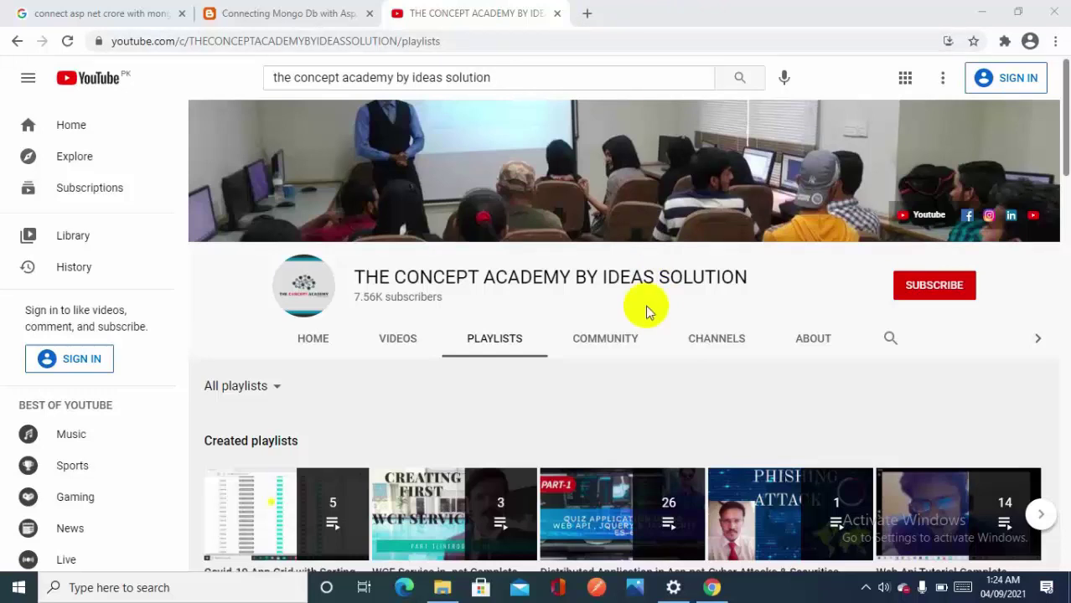
Step: Launch Command Prompt from a 'cmd' Start search and run mongo to check whether it's installed
{"action": "key", "text": "super"}
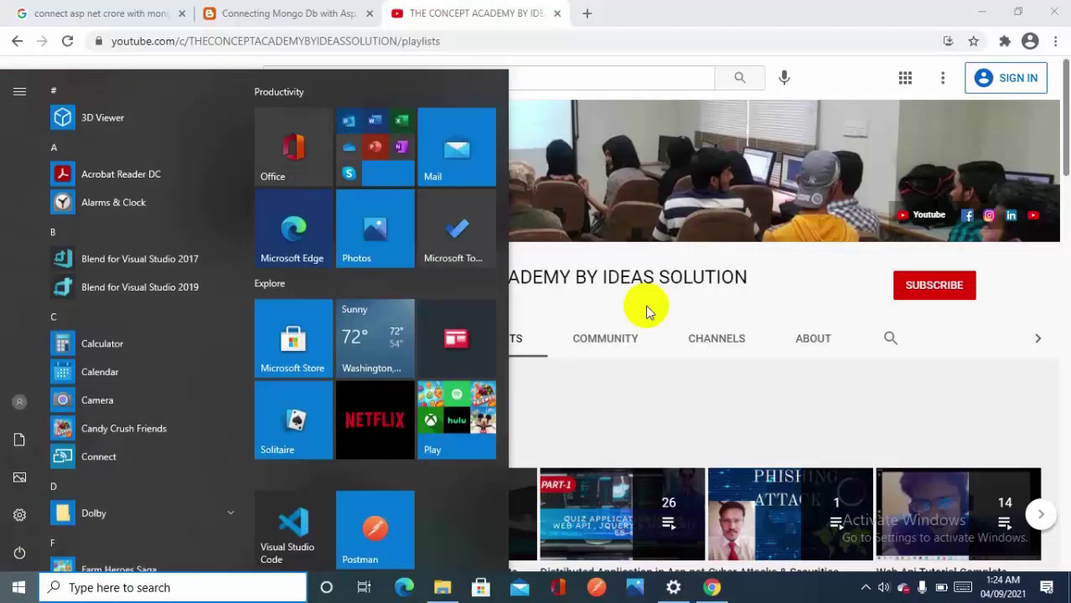
{"action": "type", "text": "cmd/"}
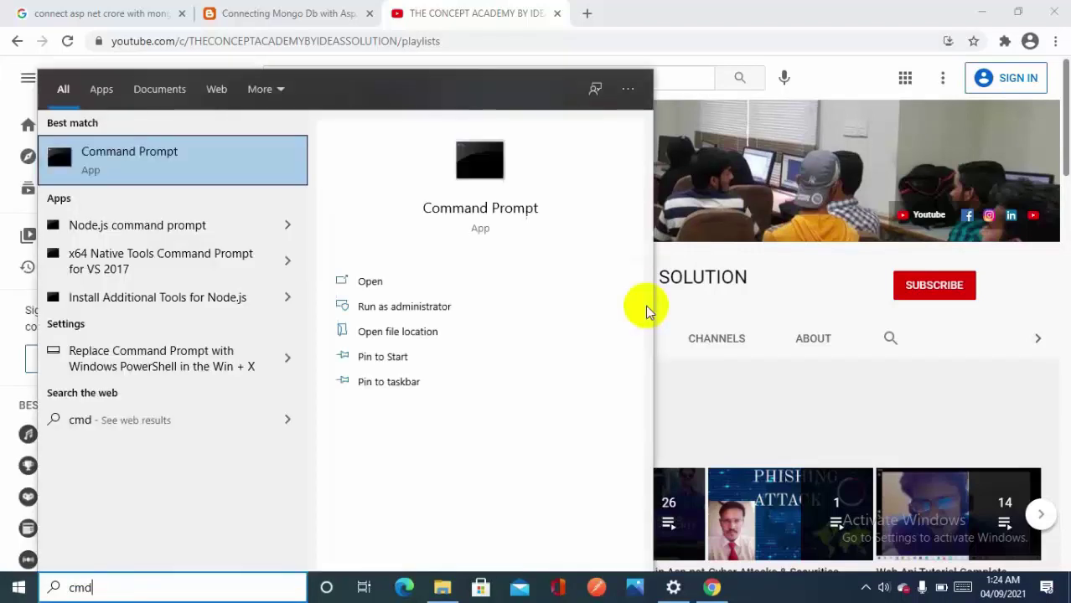
{"action": "key", "text": "Return"}
{"action": "left_click", "coordinate": [645, 310]}
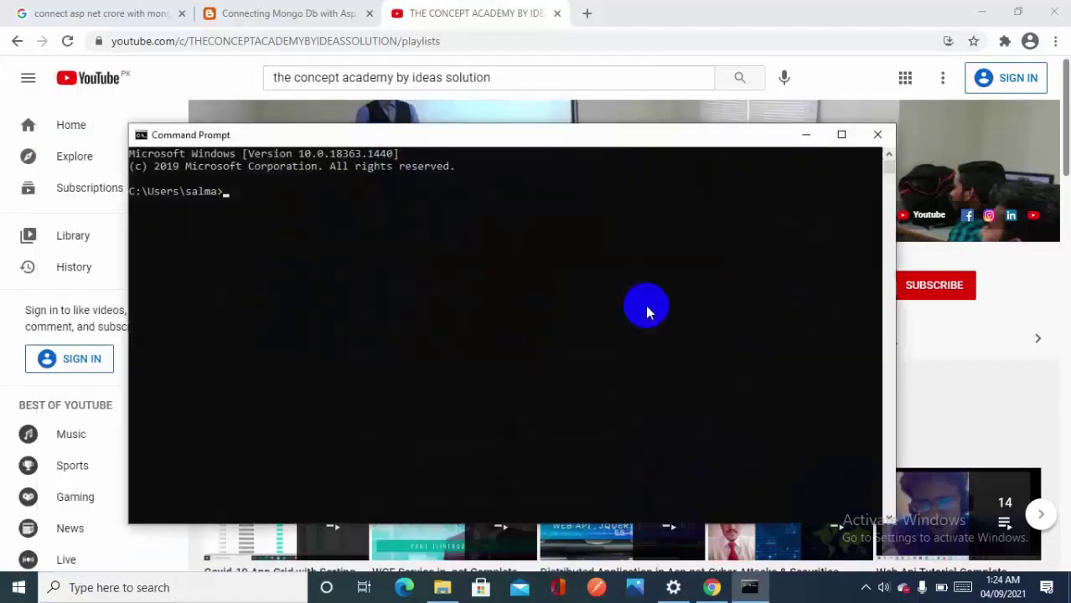
{"action": "type", "text": "mongo"}
{"action": "key", "text": "Return"}
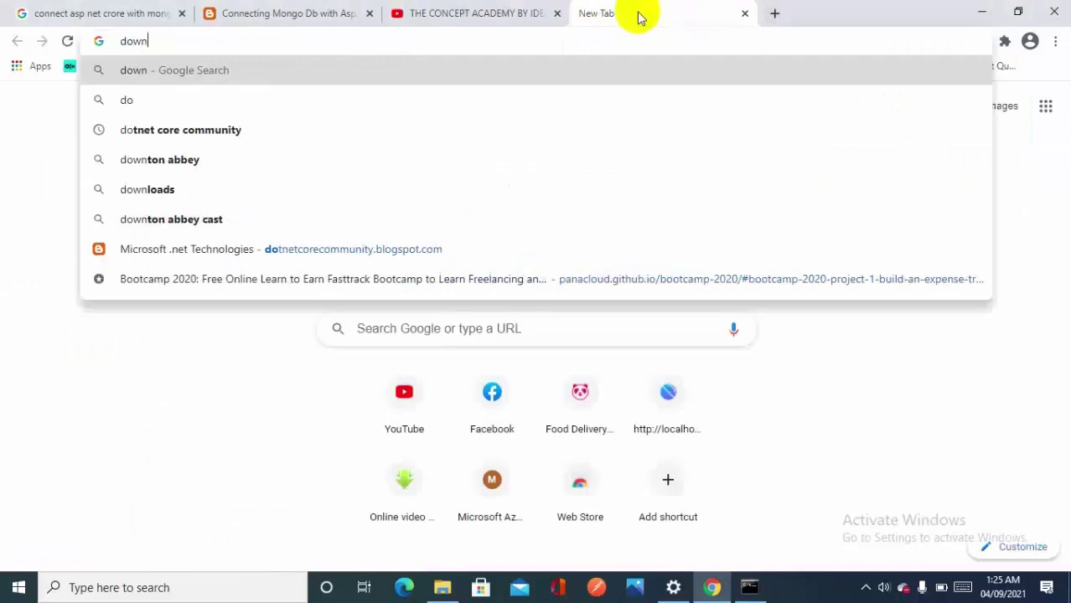
Step: Search Google for 'download mongodb' from the new tab's address bar
{"action": "type", "text": "oad"}
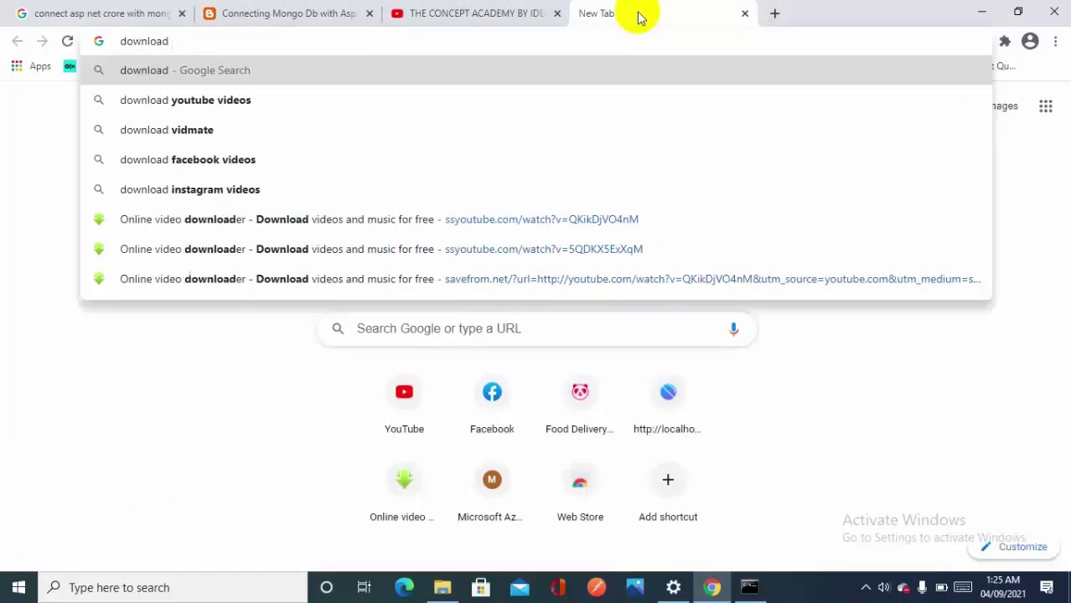
{"action": "type", "text": " mongo"}
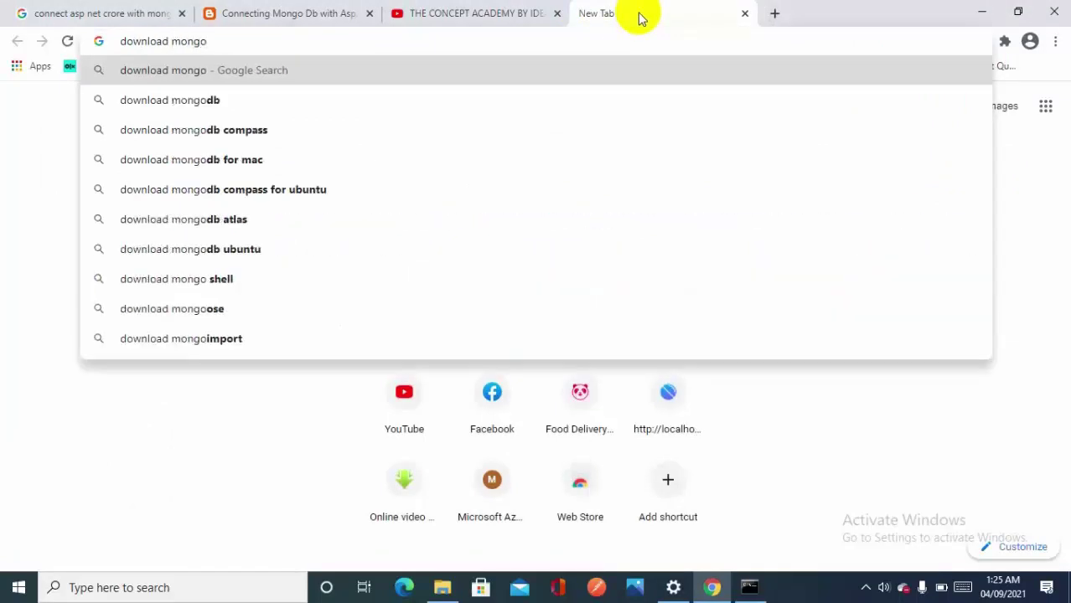
{"action": "key", "text": "Down"}
{"action": "key", "text": "Return"}
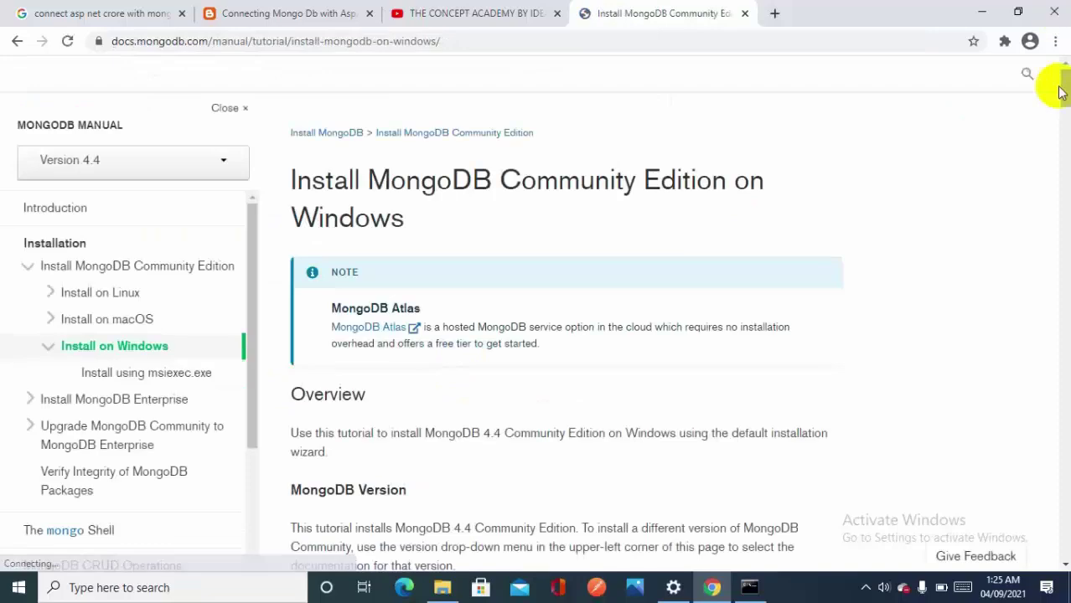
Step: Open the 'Install using msiexec.exe' guide and scroll to step 1, Download the installer
{"action": "left_click_drag", "start_coordinate": [1066, 95], "coordinate": [1066, 138]}
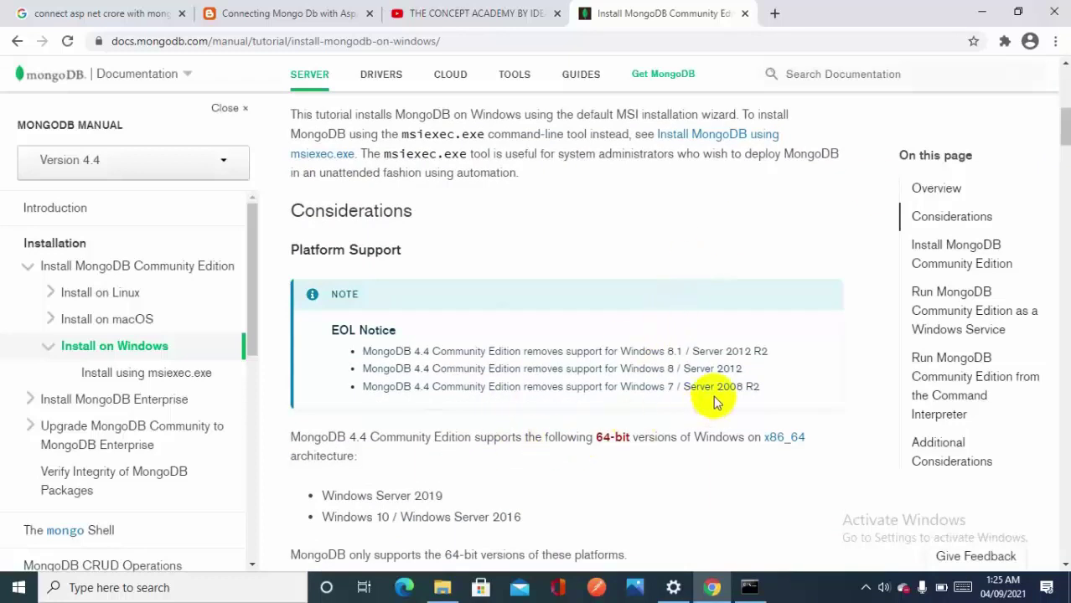
{"action": "scroll", "coordinate": [715, 400], "scroll_direction": "up", "scroll_amount": 2}
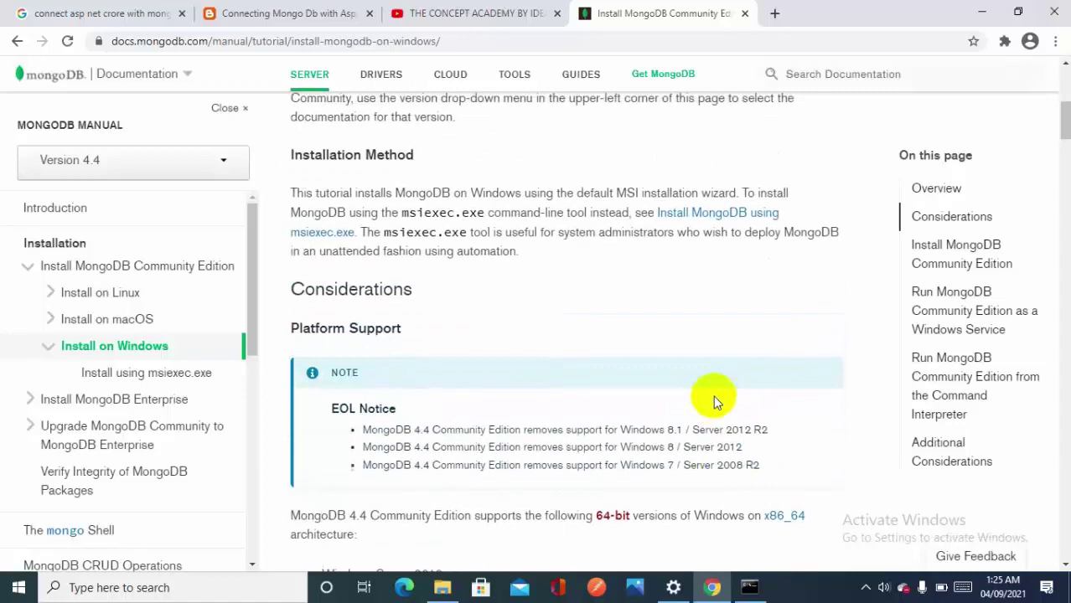
{"action": "left_click", "coordinate": [121, 373]}
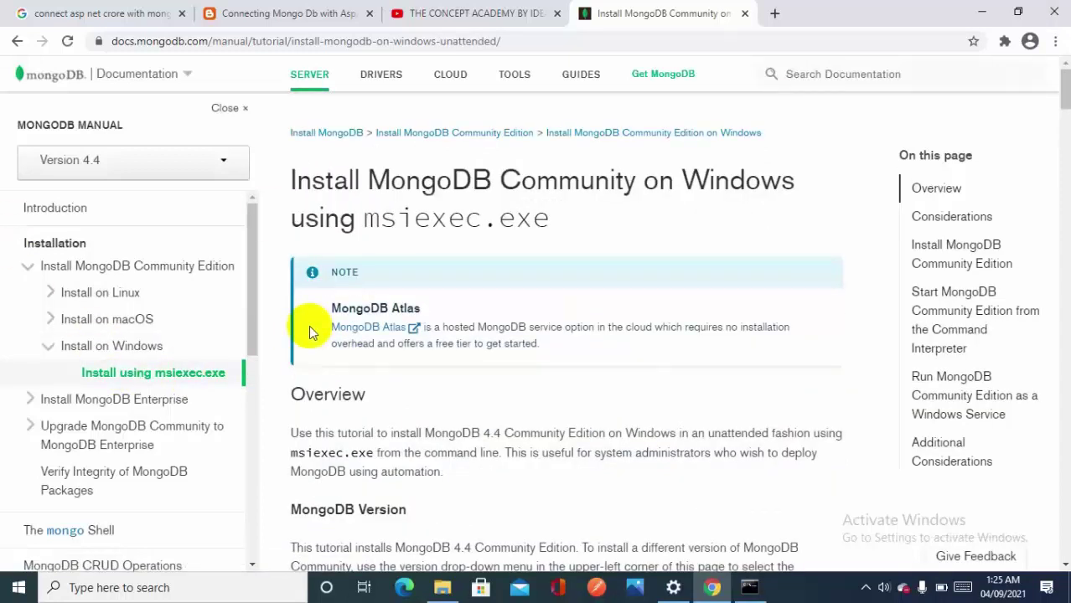
{"action": "scroll", "coordinate": [308, 325], "scroll_direction": "down", "scroll_amount": 5}
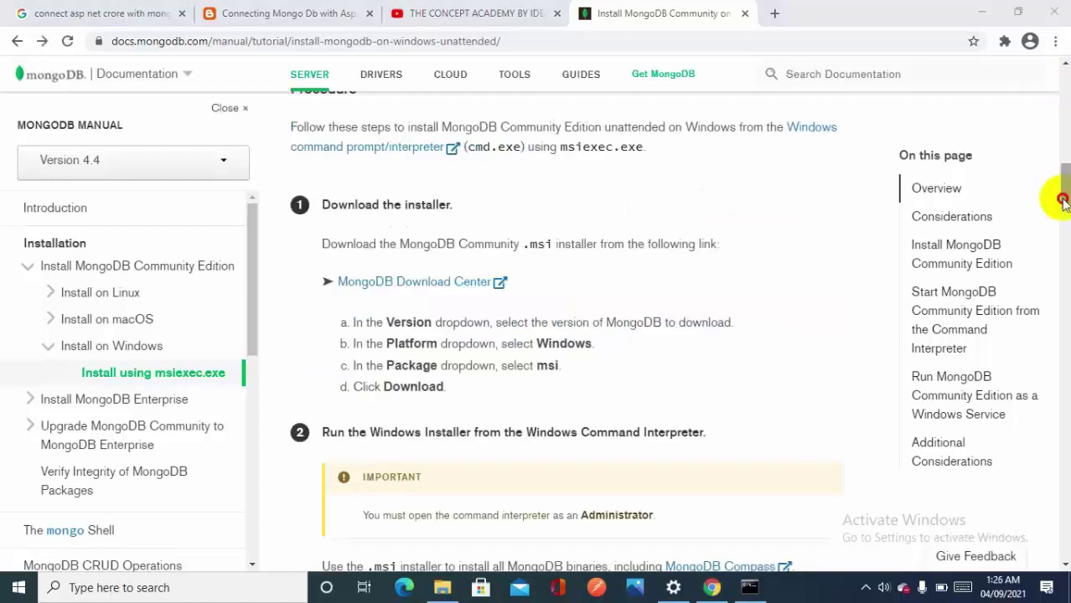
{"action": "left_click_drag", "start_coordinate": [1064, 199], "coordinate": [992, 210]}
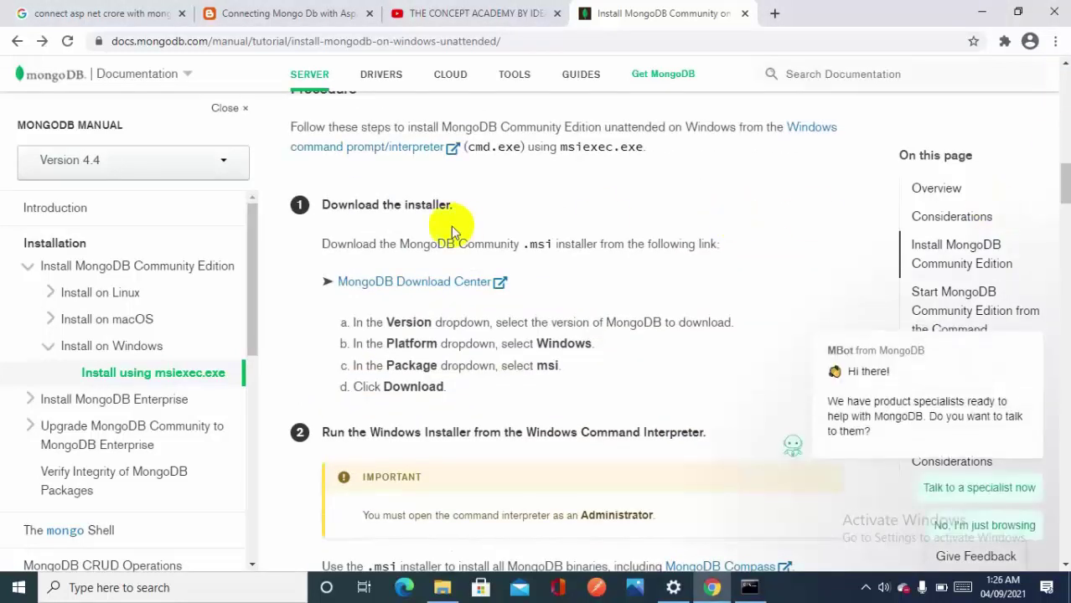
Step: Open the MongoDB Download Center and keep server version 4.4.5 selected
{"action": "left_click", "coordinate": [412, 287]}
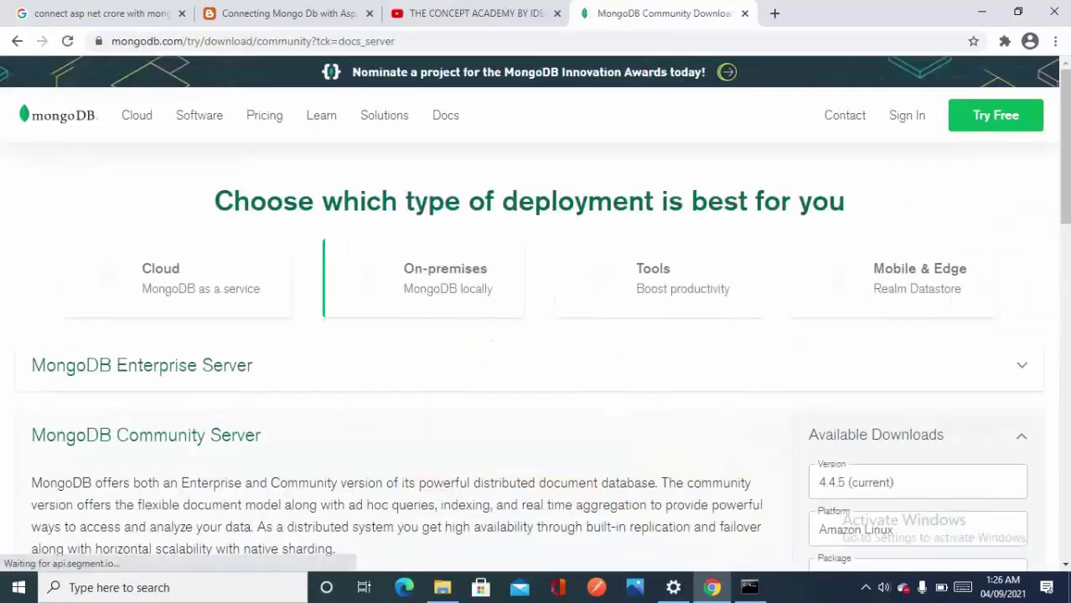
{"action": "scroll", "coordinate": [1052, 179], "scroll_direction": "down", "scroll_amount": 3}
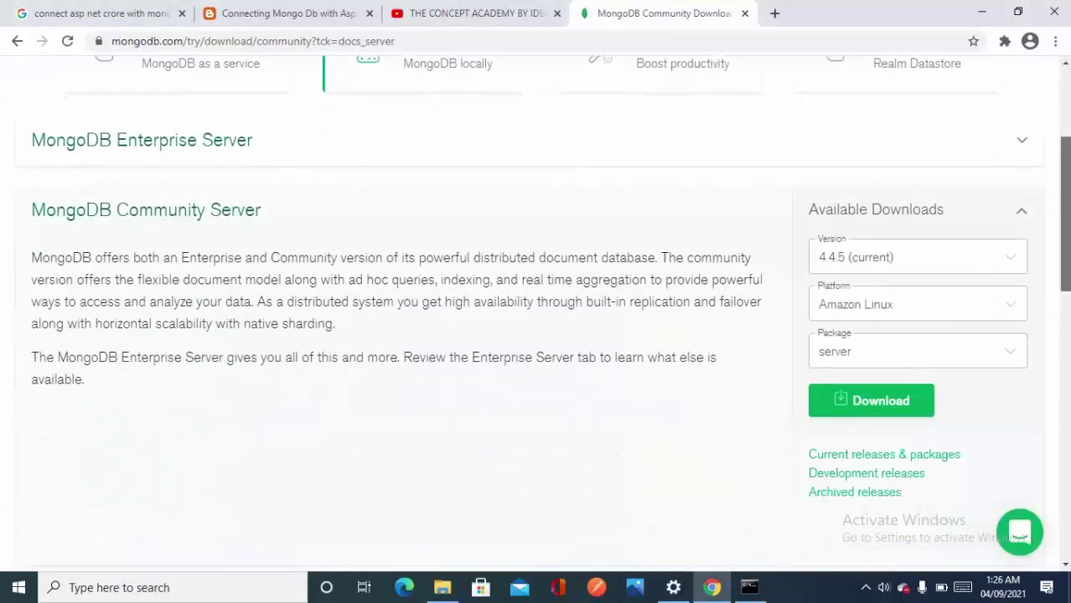
{"action": "scroll", "coordinate": [972, 318], "scroll_direction": "up", "scroll_amount": 1}
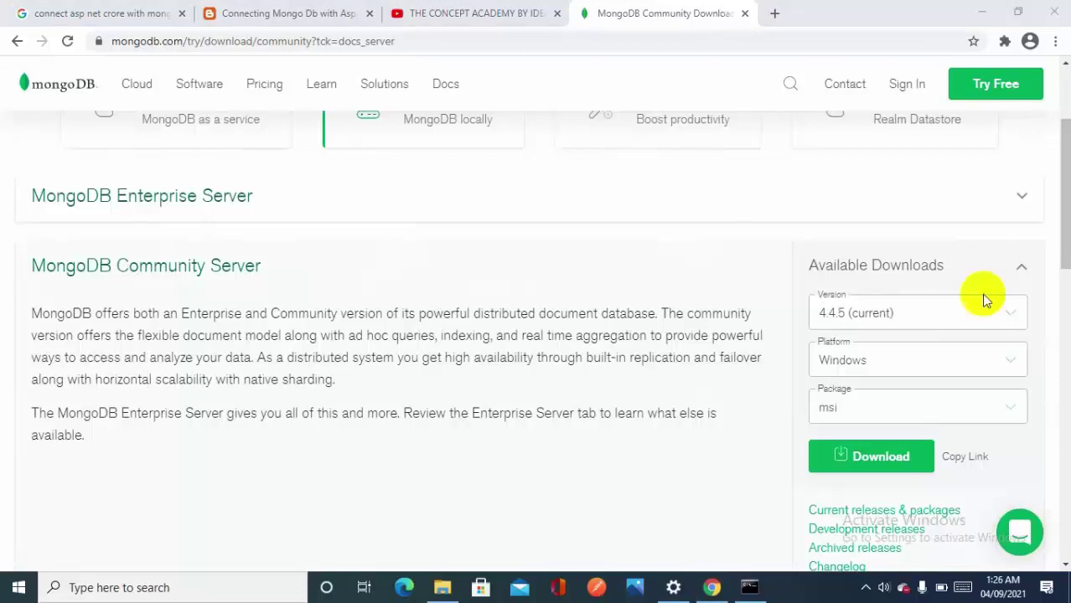
{"action": "left_click", "coordinate": [974, 326]}
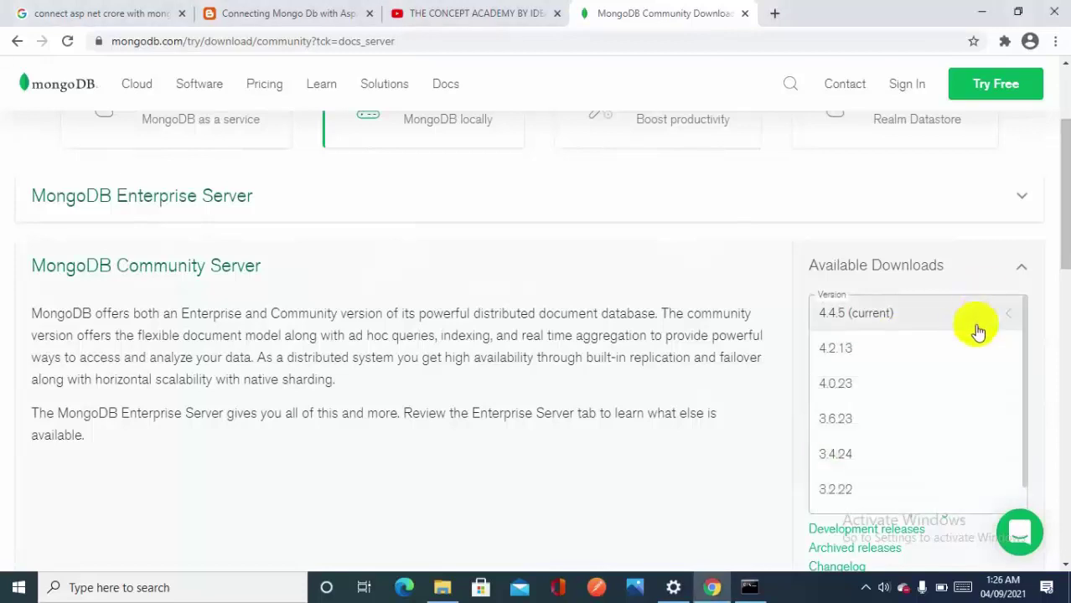
{"action": "left_click", "coordinate": [828, 327]}
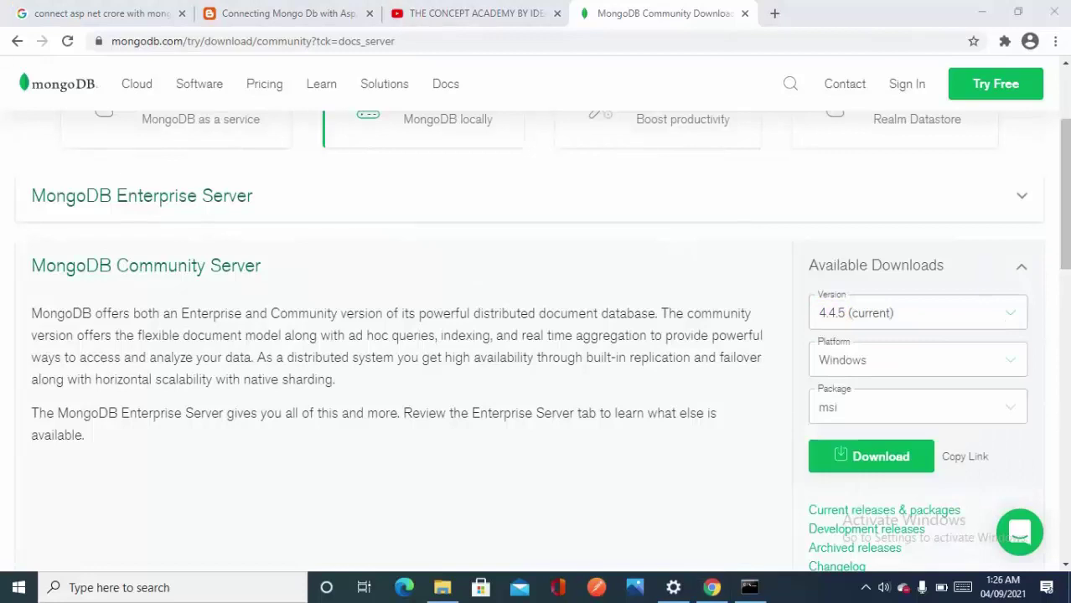
Step: Download the Community Server 4.4.5 Windows msi, mongodb-windows-x86_64-4.4.5-signed.msi
{"action": "left_click_drag", "start_coordinate": [1057, 234], "coordinate": [1057, 275]}
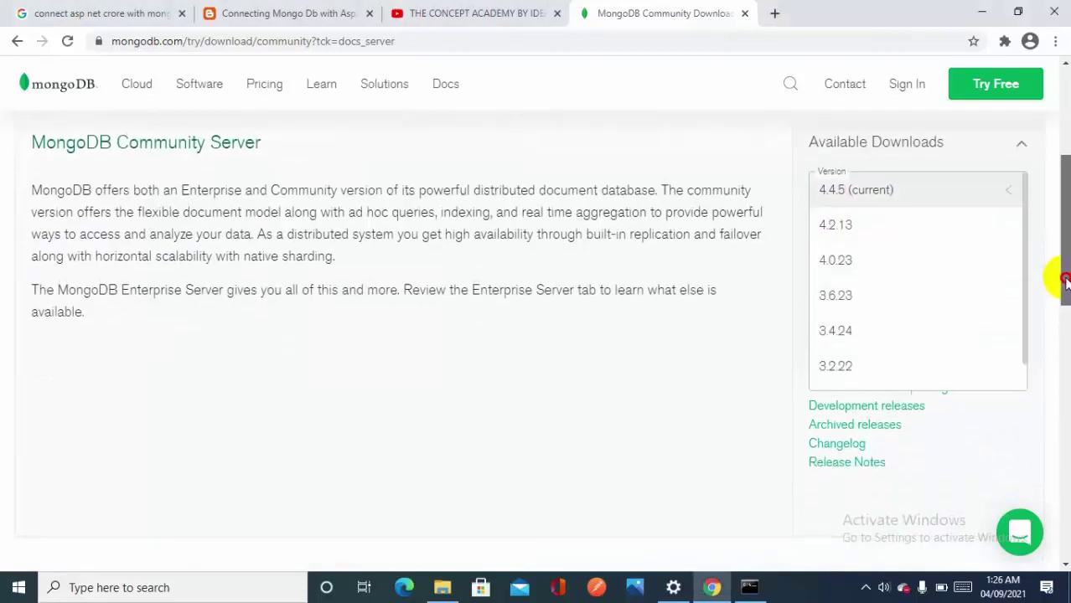
{"action": "left_click", "coordinate": [732, 159]}
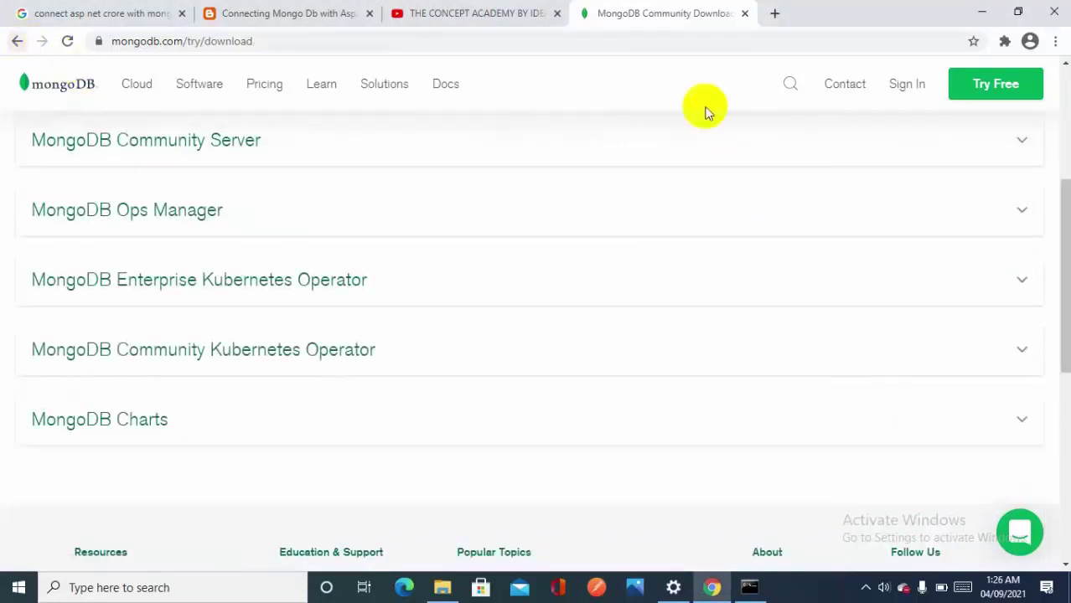
{"action": "left_click", "coordinate": [1060, 163]}
{"action": "scroll", "coordinate": [997, 184], "scroll_direction": "down", "scroll_amount": 2}
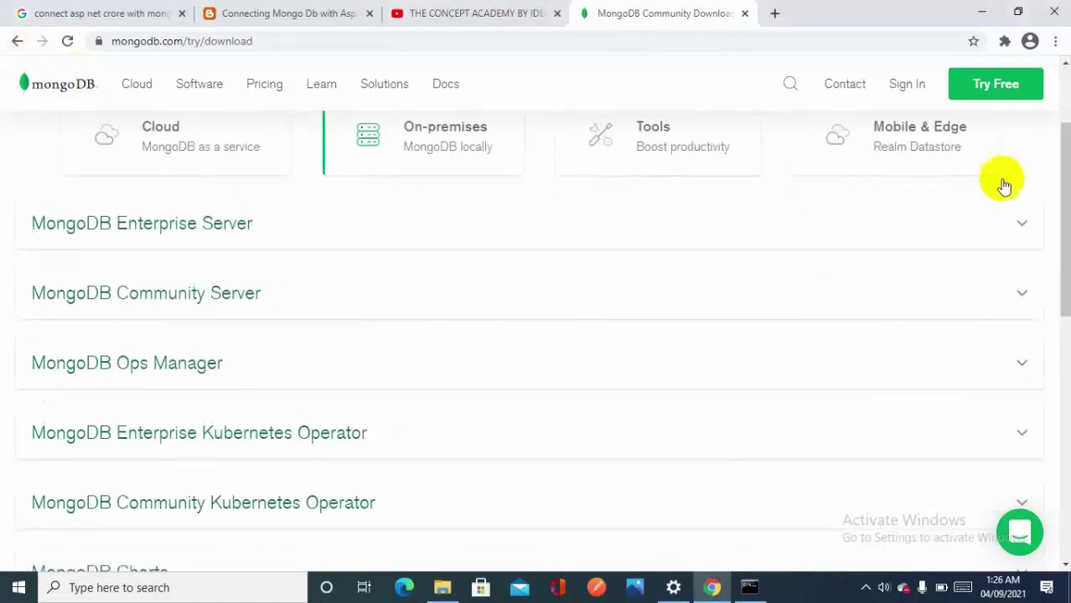
{"action": "left_click", "coordinate": [16, 41]}
{"action": "left_click", "coordinate": [906, 332]}
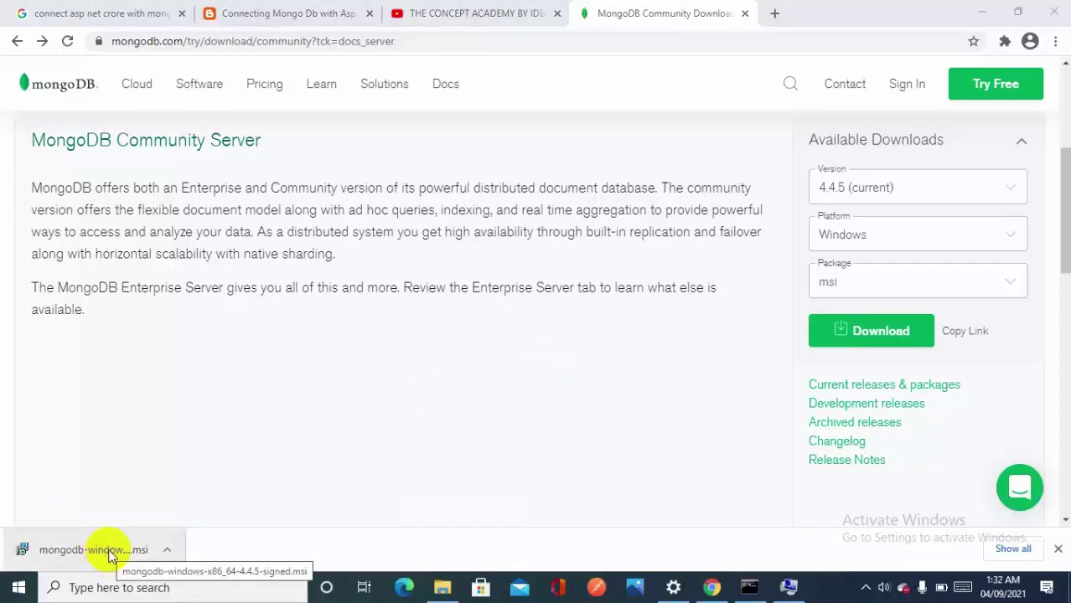
Step: Launch the downloaded MongoDB msi after minimizing Chrome and closing leftover windows
{"action": "left_click", "coordinate": [109, 553]}
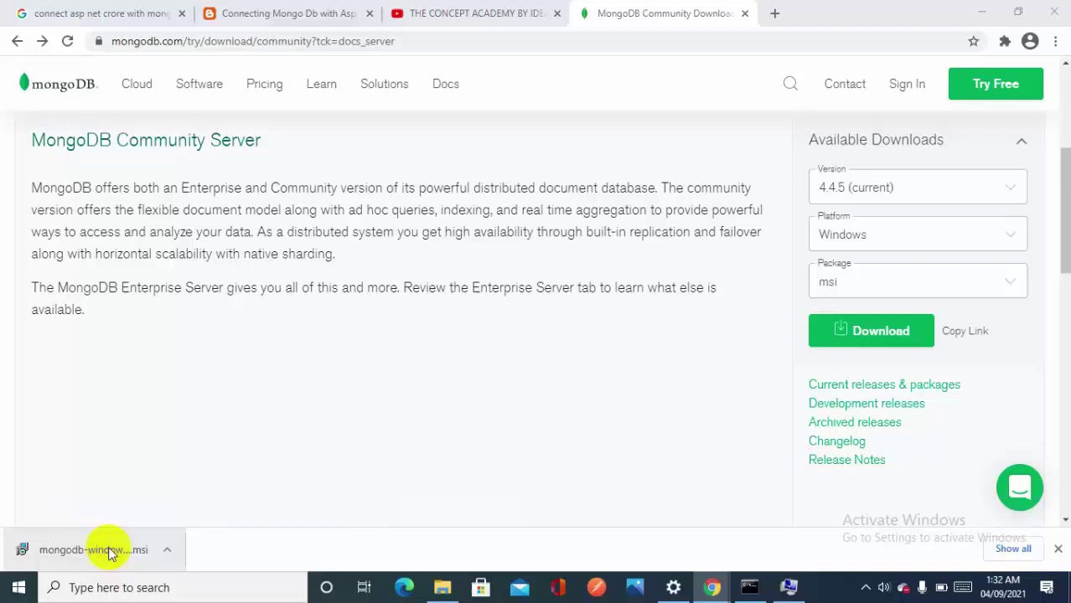
{"action": "left_click", "coordinate": [983, 14]}
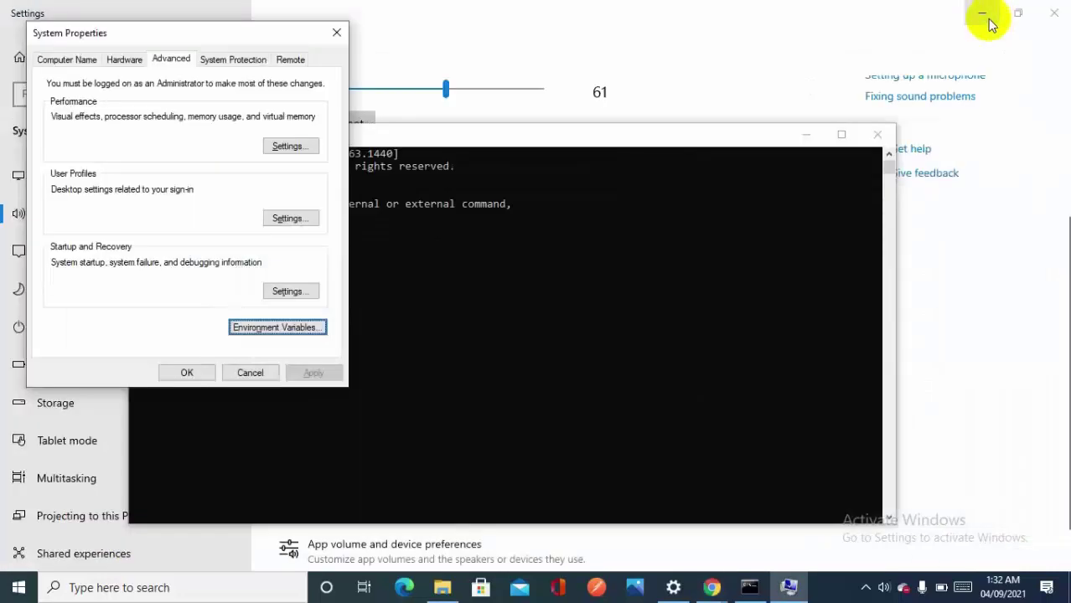
{"action": "left_click", "coordinate": [336, 32]}
{"action": "left_click", "coordinate": [979, 12]}
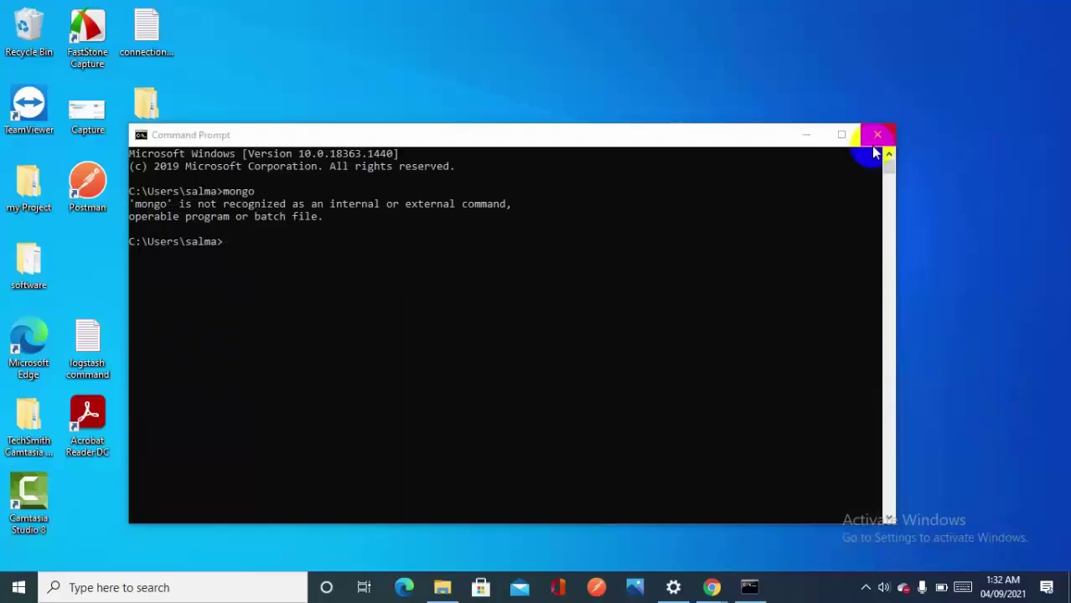
{"action": "left_click", "coordinate": [877, 134]}
{"action": "left_click", "coordinate": [637, 577]}
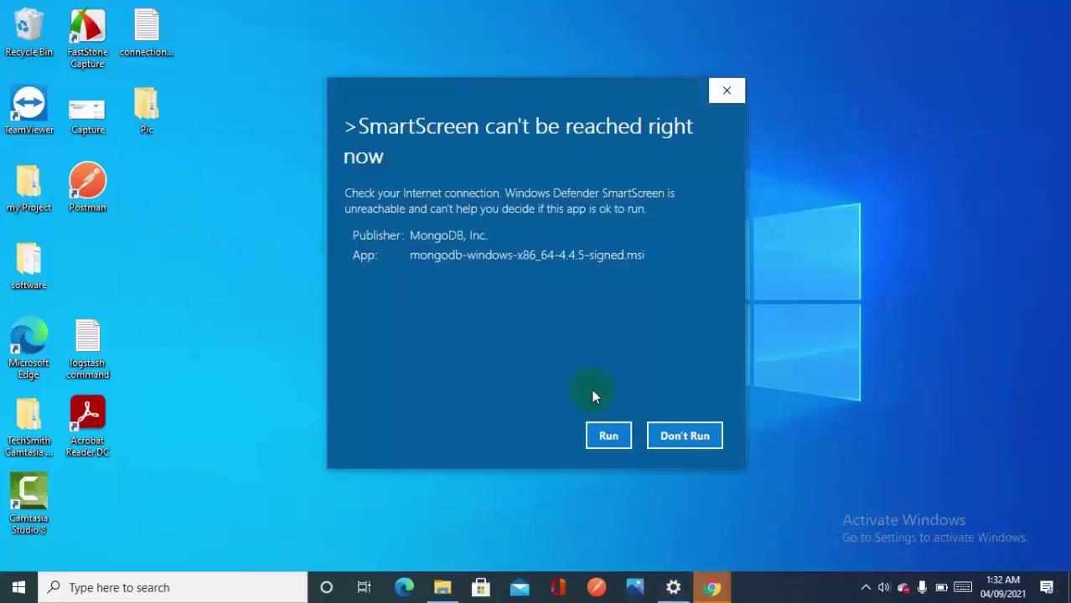
Step: Allow the installer to run, pass the welcome page and accept the licence terms
{"action": "left_click", "coordinate": [608, 437]}
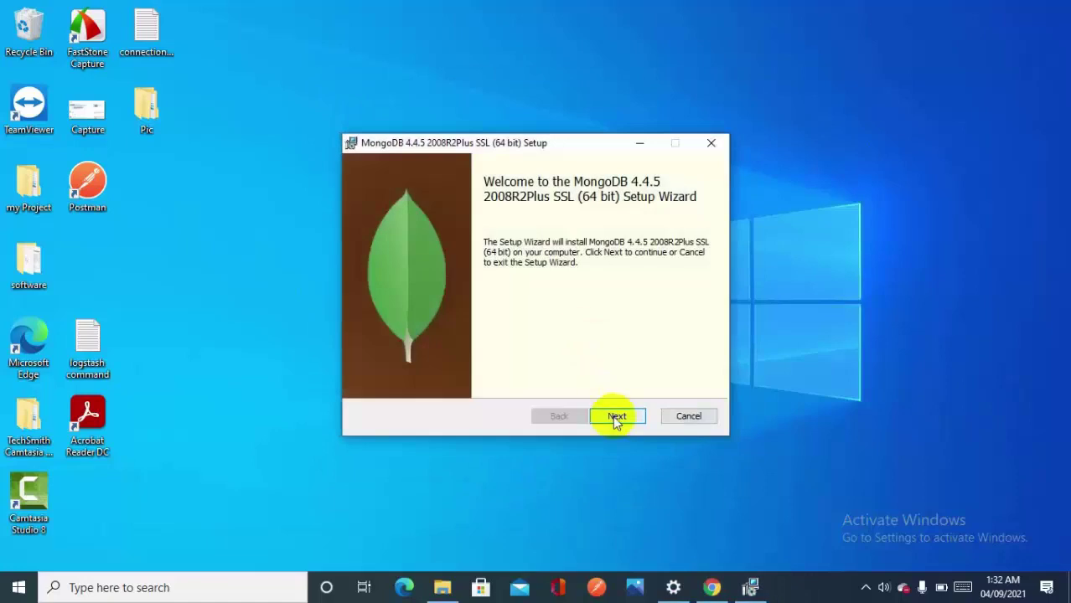
{"action": "left_click", "coordinate": [616, 416]}
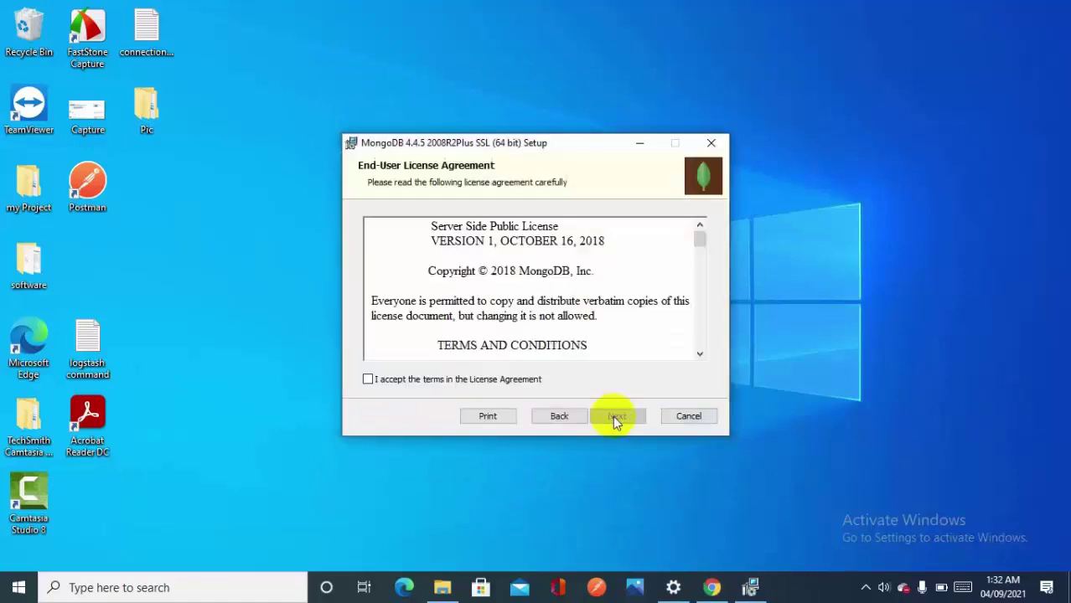
{"action": "left_click", "coordinate": [488, 384]}
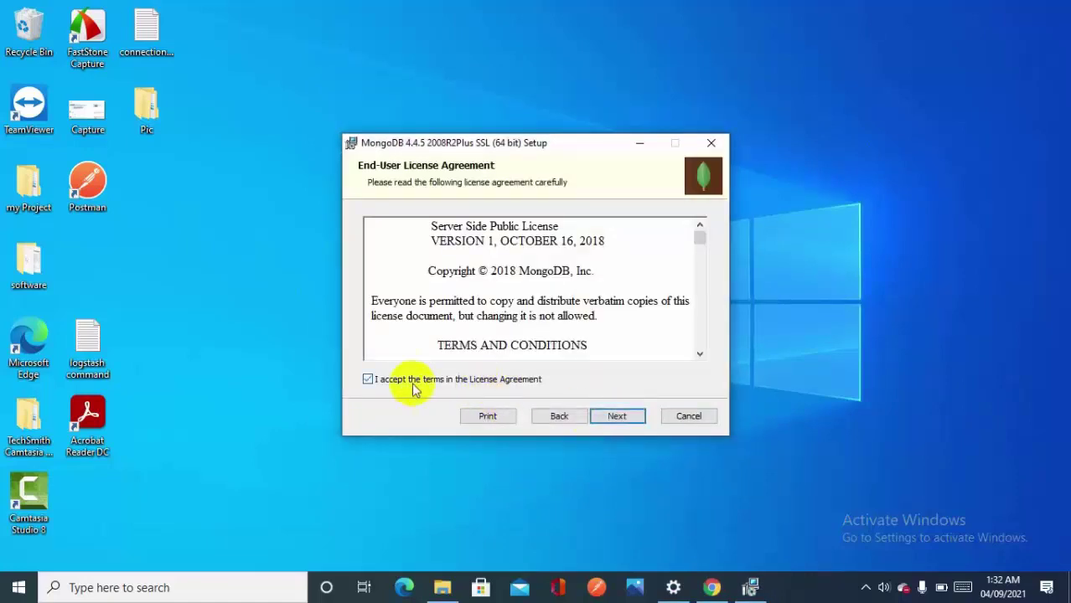
{"action": "left_click", "coordinate": [620, 416]}
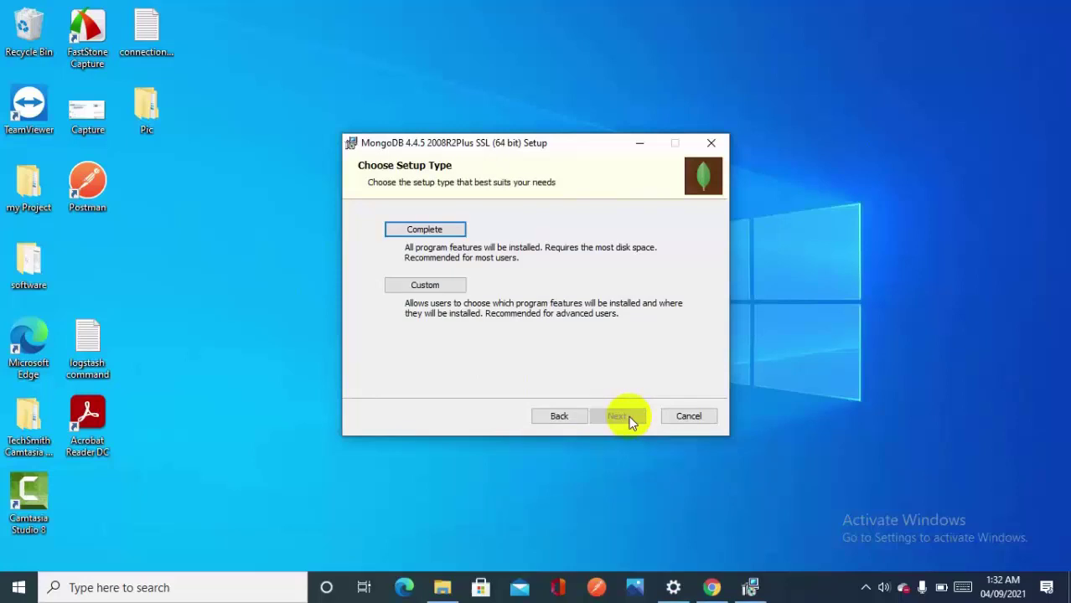
Step: Choose the Complete setup and accept the default service configuration and data directory
{"action": "left_click", "coordinate": [432, 230]}
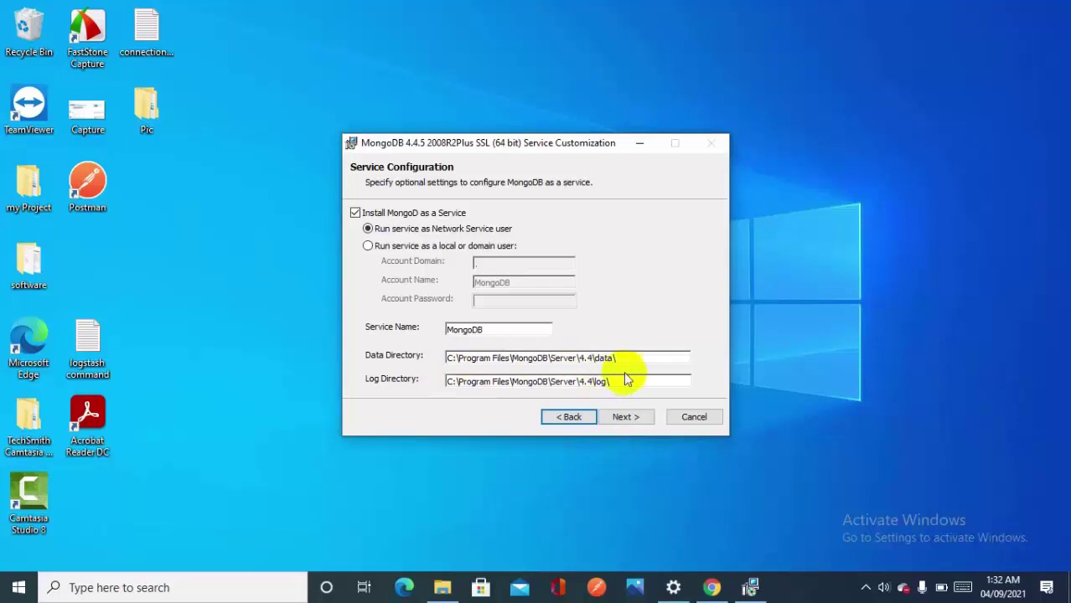
{"action": "left_click_drag", "start_coordinate": [634, 359], "coordinate": [417, 358]}
{"action": "key", "text": "ctrl+c"}
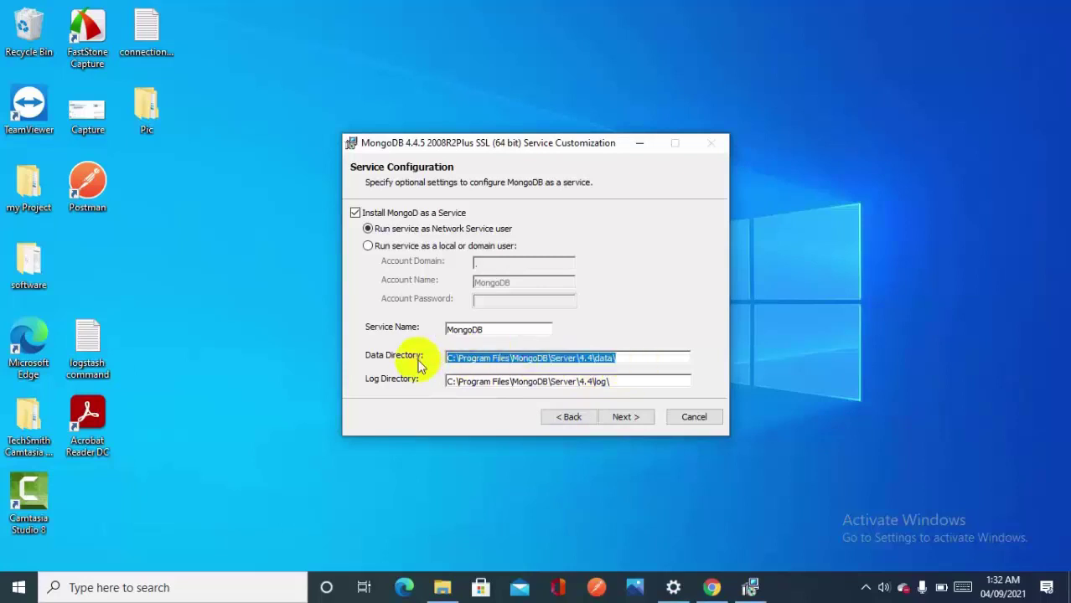
{"action": "left_click", "coordinate": [626, 417]}
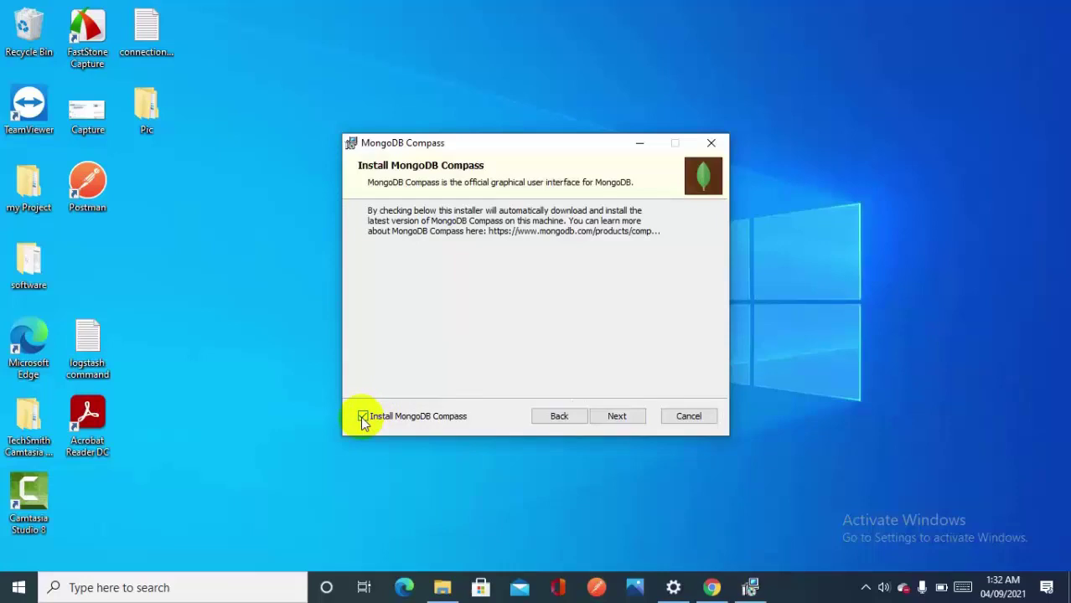
Step: Skip the Compass page, install MongoDB 4.4.5 and close the finished wizard
{"action": "left_click", "coordinate": [622, 412]}
{"action": "left_click", "coordinate": [623, 411]}
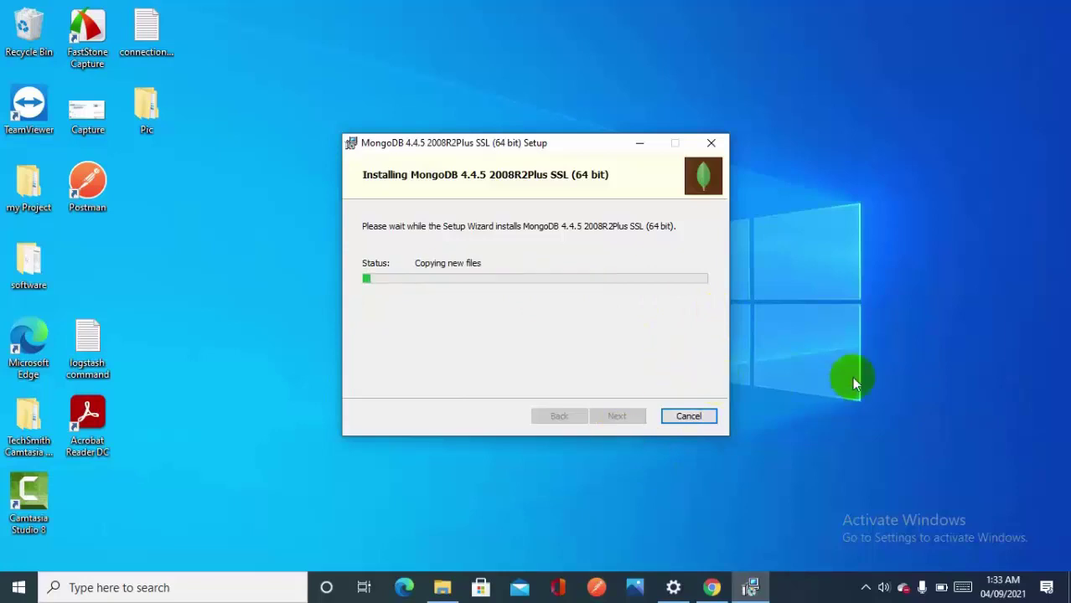
{"action": "left_click", "coordinate": [618, 419]}
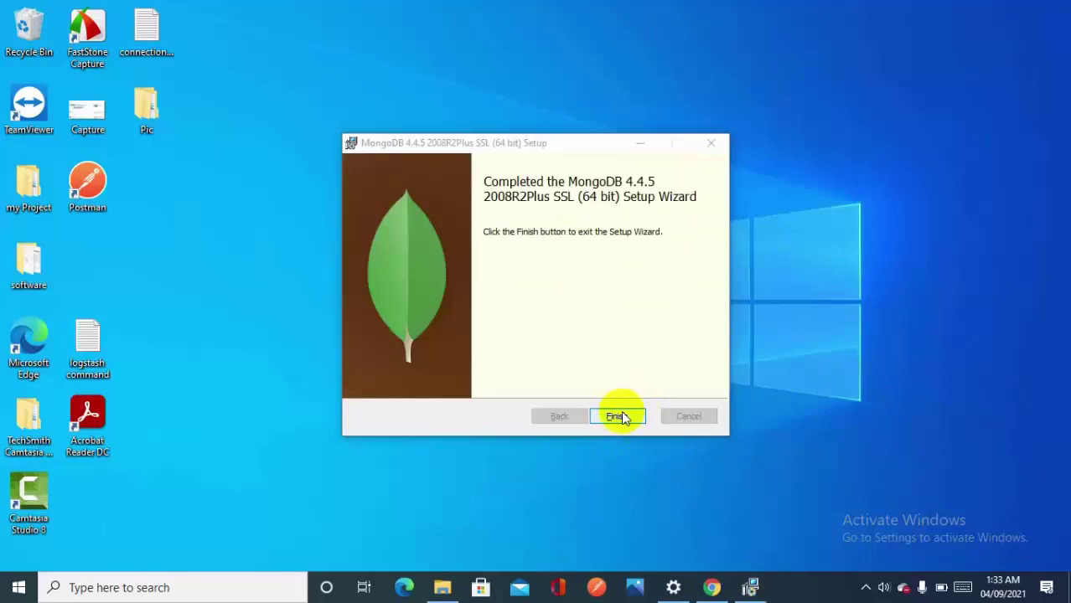
{"action": "left_click", "coordinate": [621, 418]}
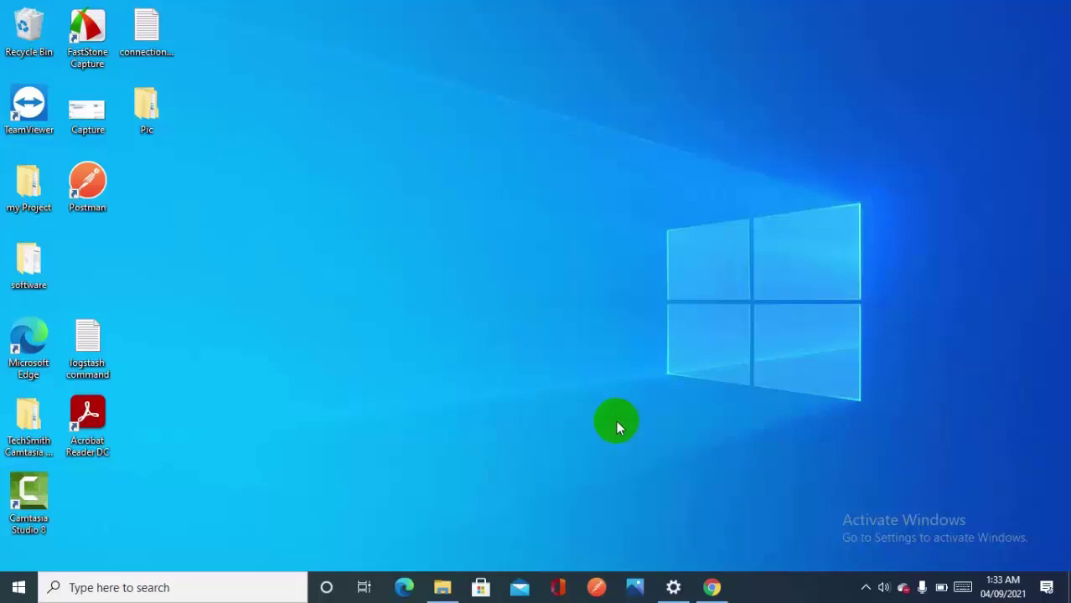
Step: Open a fresh Command Prompt and run mongo again, which is still not recognized
{"action": "key", "text": "super"}
{"action": "type", "text": "cmd"}
{"action": "key", "text": "Return"}
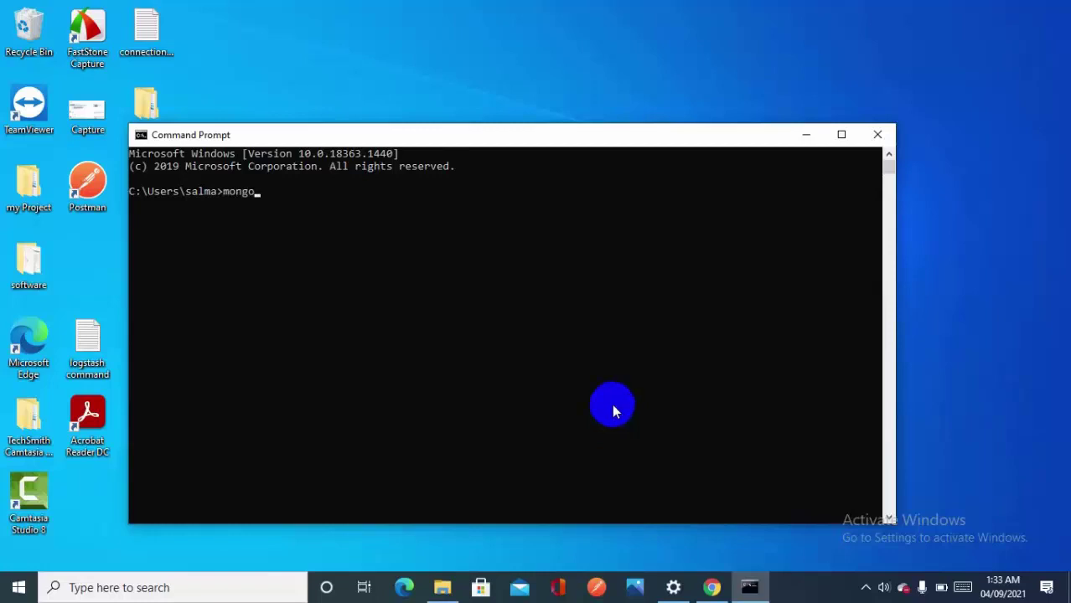
{"action": "type", "text": "mongo"}
{"action": "key", "text": "Return"}
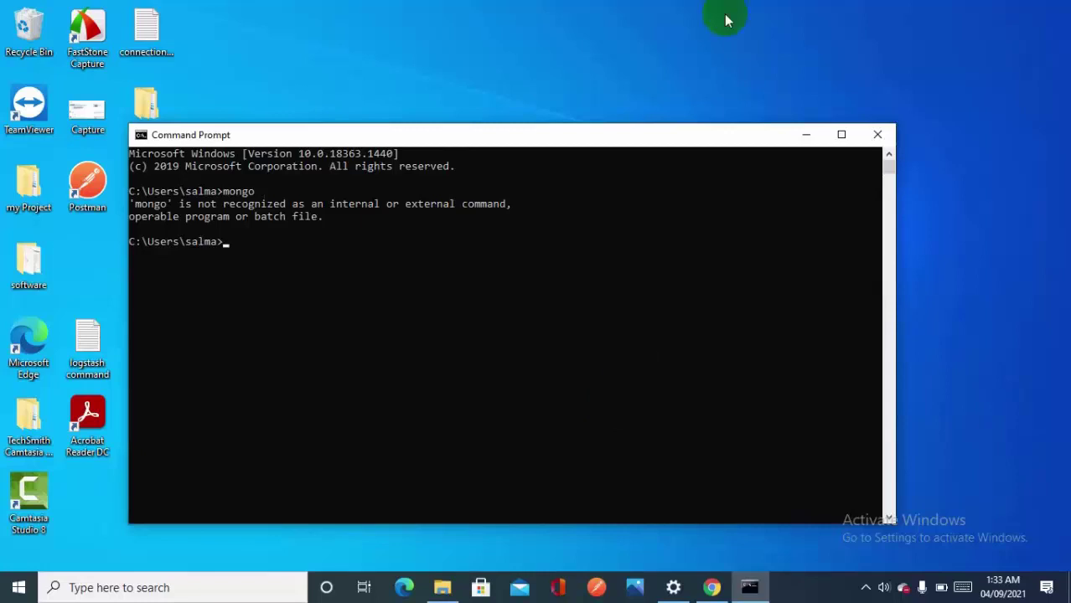
Step: Create a new folder named data on Local Disk (C:)
{"action": "mouse_move", "coordinate": [453, 593]}
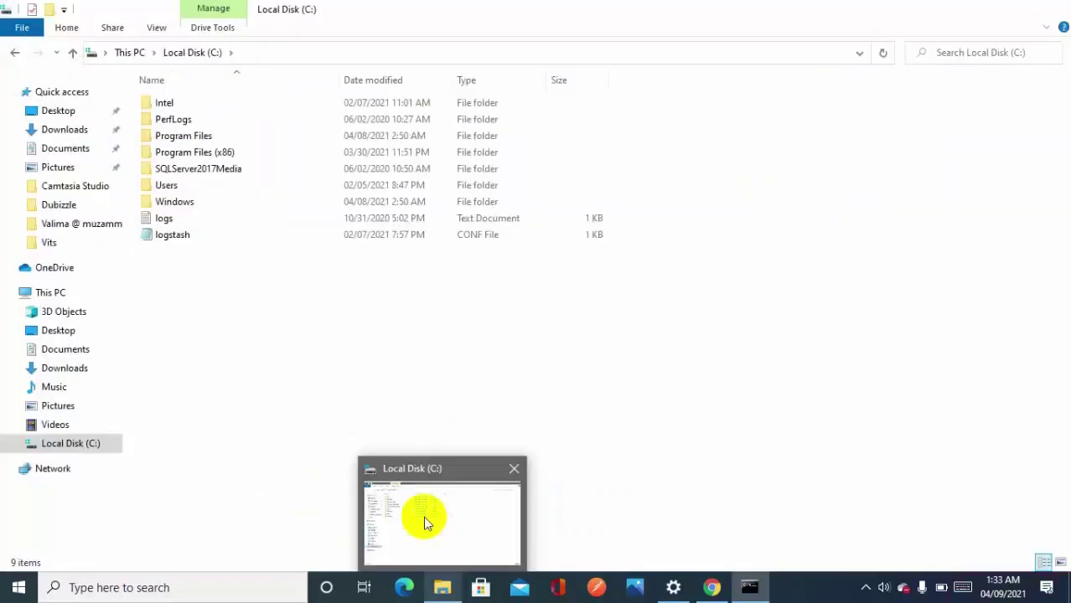
{"action": "left_click", "coordinate": [426, 520]}
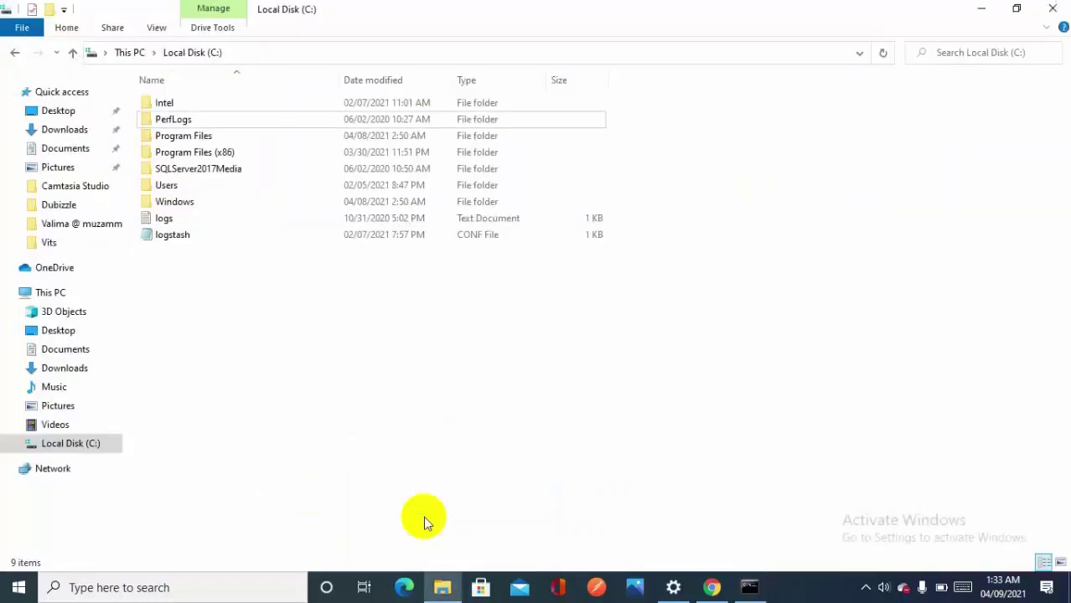
{"action": "right_click", "coordinate": [279, 290]}
{"action": "mouse_move", "coordinate": [175, 505]}
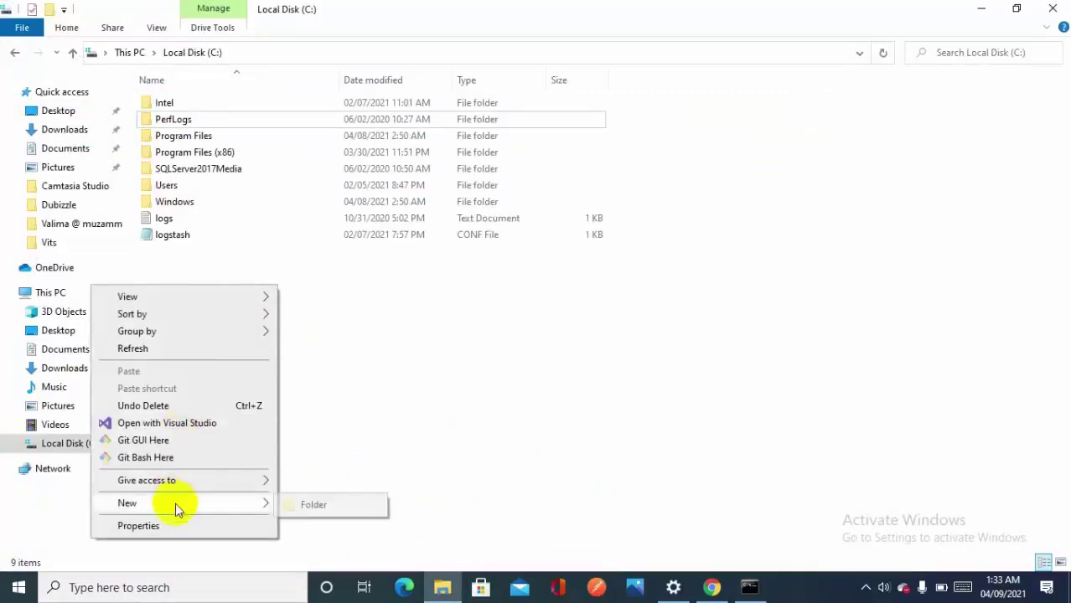
{"action": "left_click", "coordinate": [311, 505]}
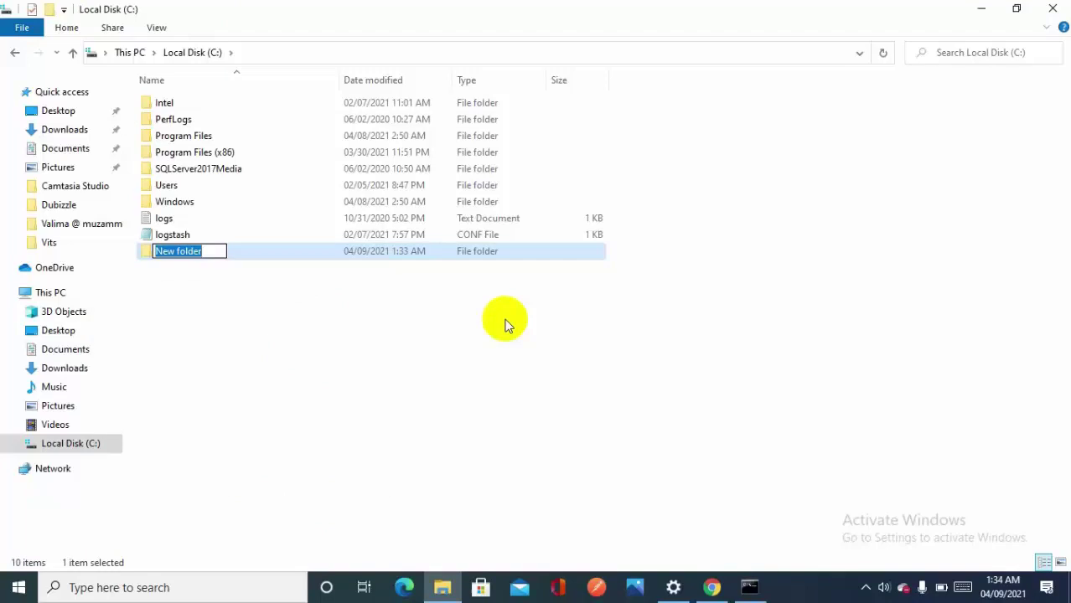
{"action": "type", "text": "data"}
{"action": "key", "text": "Return"}
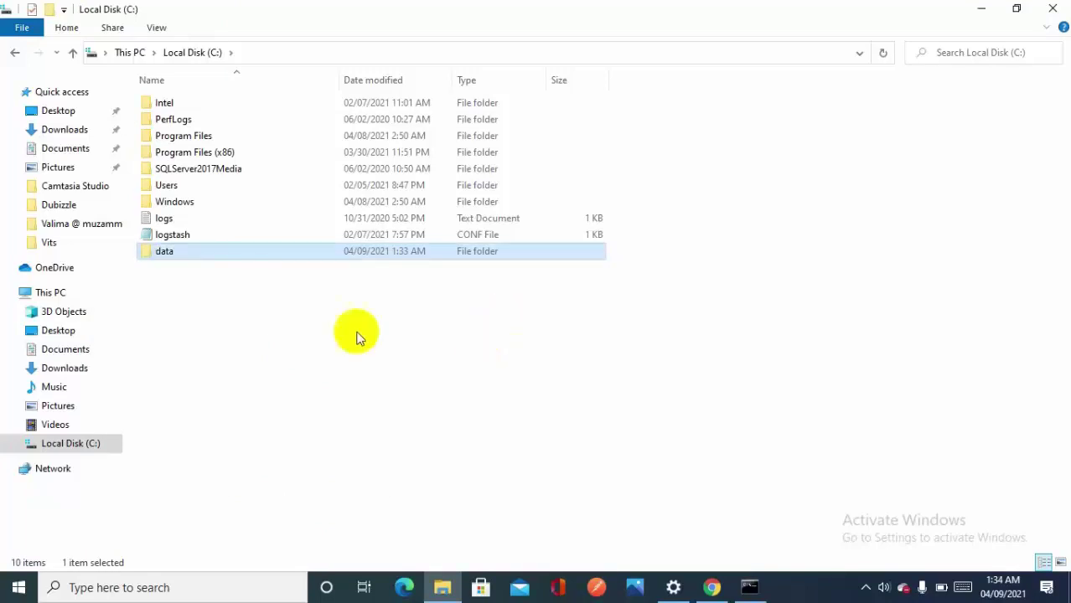
Step: Go to the pasted MongoDB data path, then trim it back toward C:\Program Files\MongoDB\Server\4.4
{"action": "left_click", "coordinate": [409, 48]}
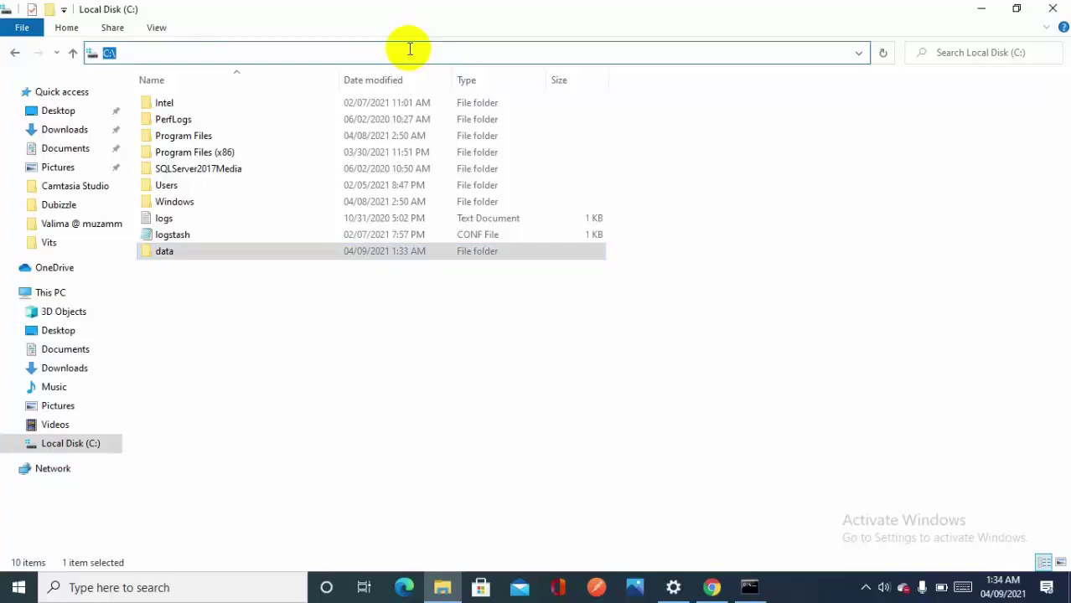
{"action": "key", "text": "ctrl+v"}
{"action": "key", "text": "Return"}
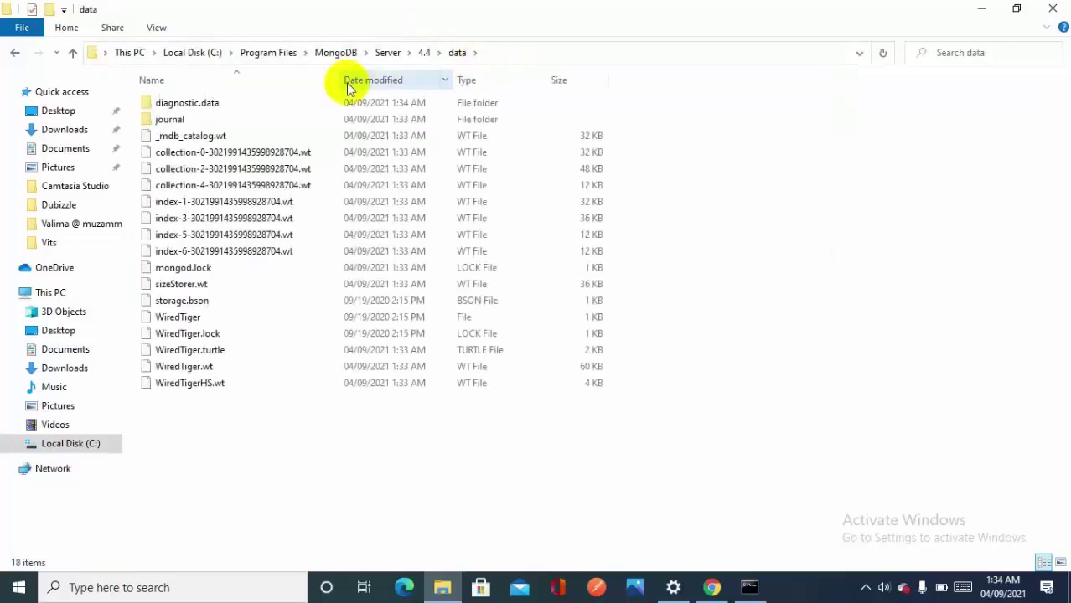
{"action": "left_click", "coordinate": [478, 54]}
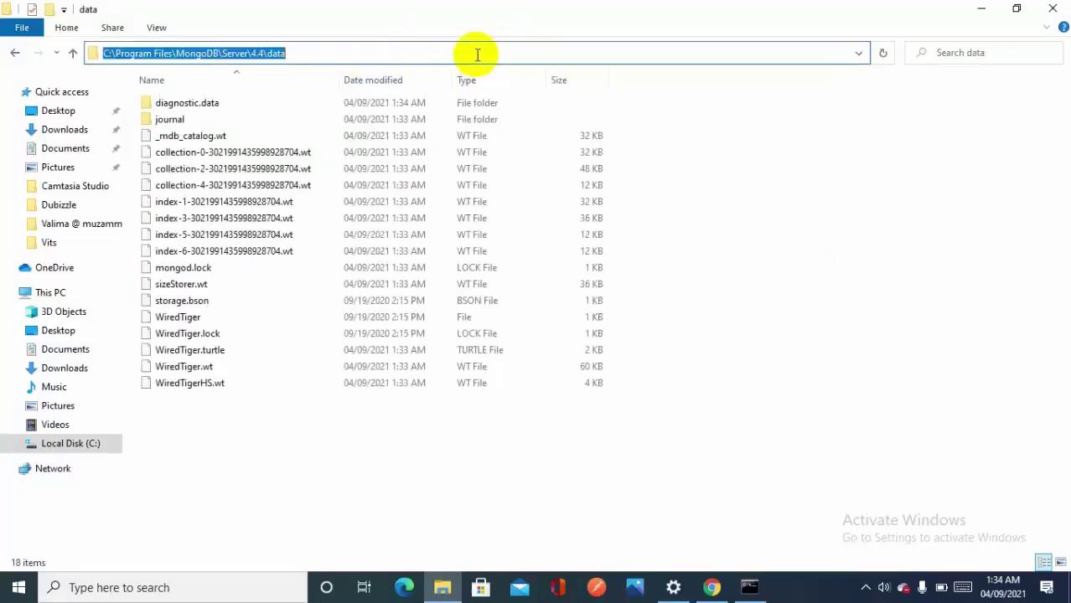
{"action": "left_click", "coordinate": [305, 53]}
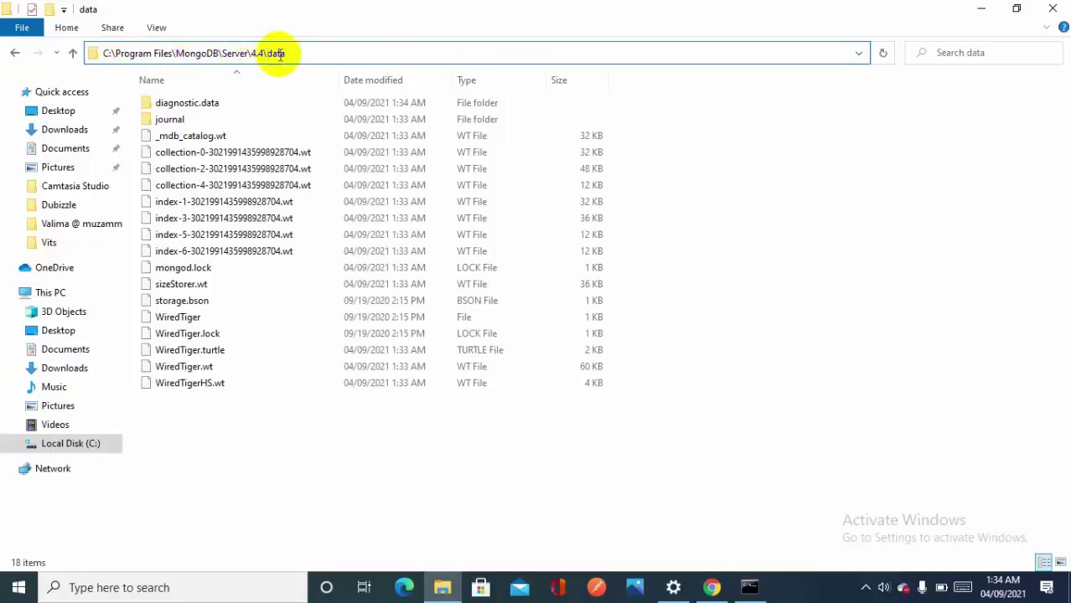
{"action": "key", "text": "BackSpace"}
{"action": "key", "text": "BackSpace"}
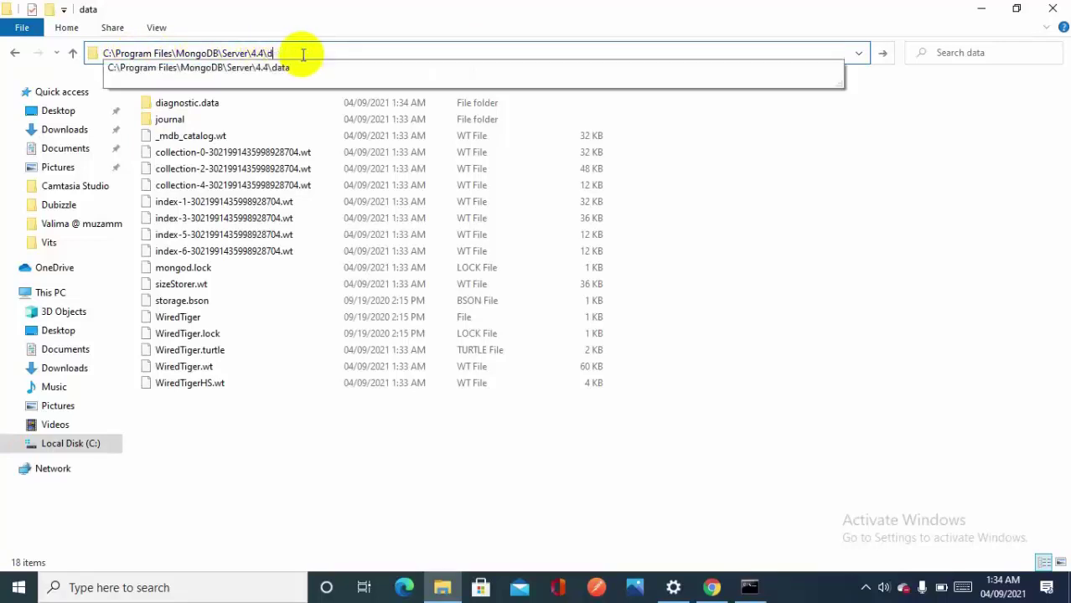
{"action": "key", "text": "BackSpace"}
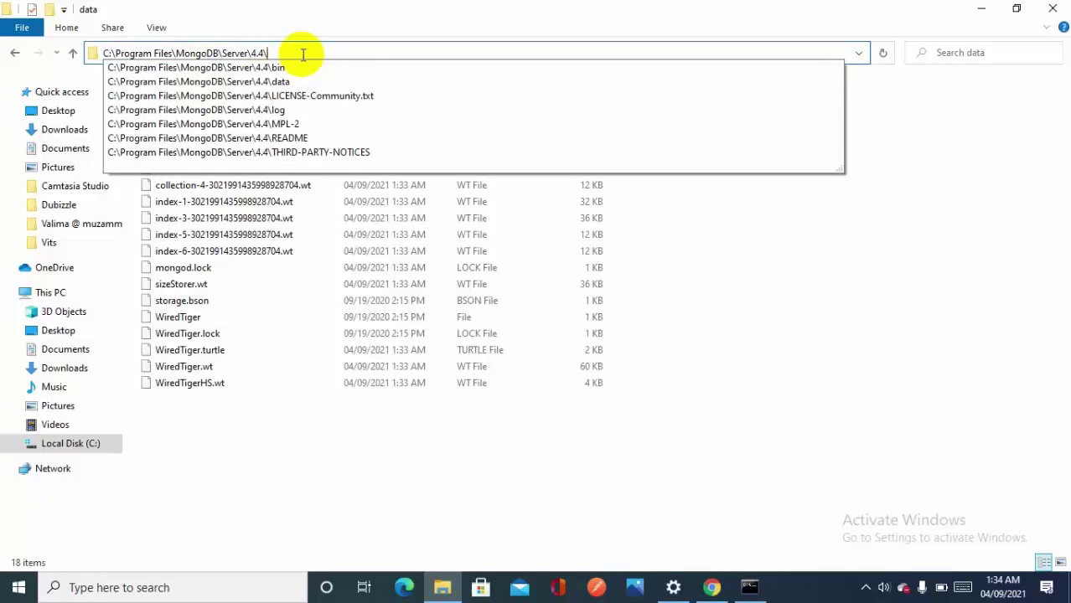
Step: Open C:\Program Files\MongoDB\Server\4.4\bin and select its full path in the address bar for copying
{"action": "key", "text": "Return"}
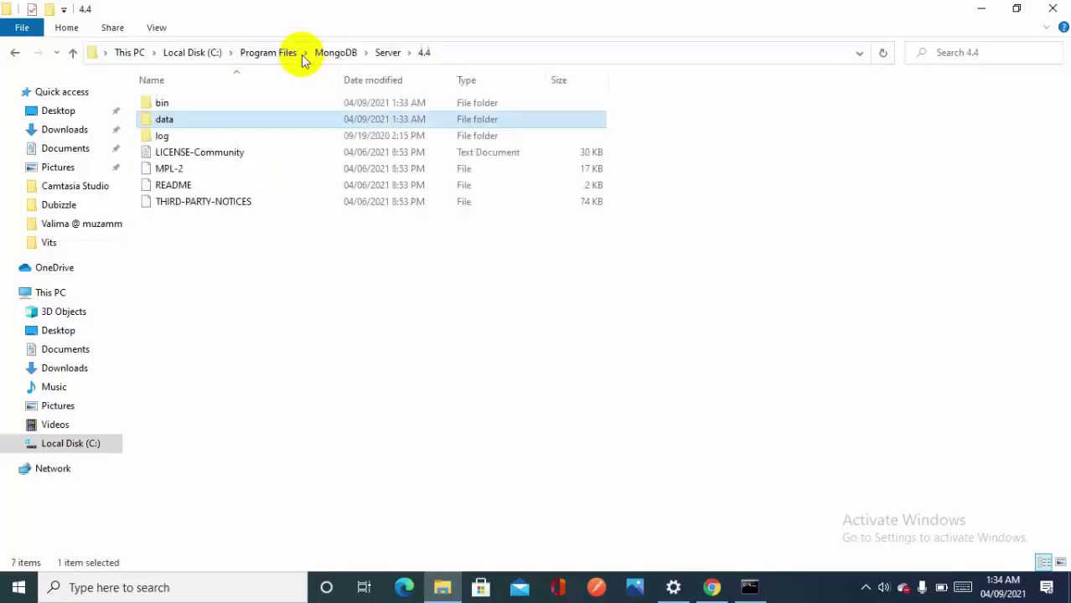
{"action": "double_click", "coordinate": [171, 107]}
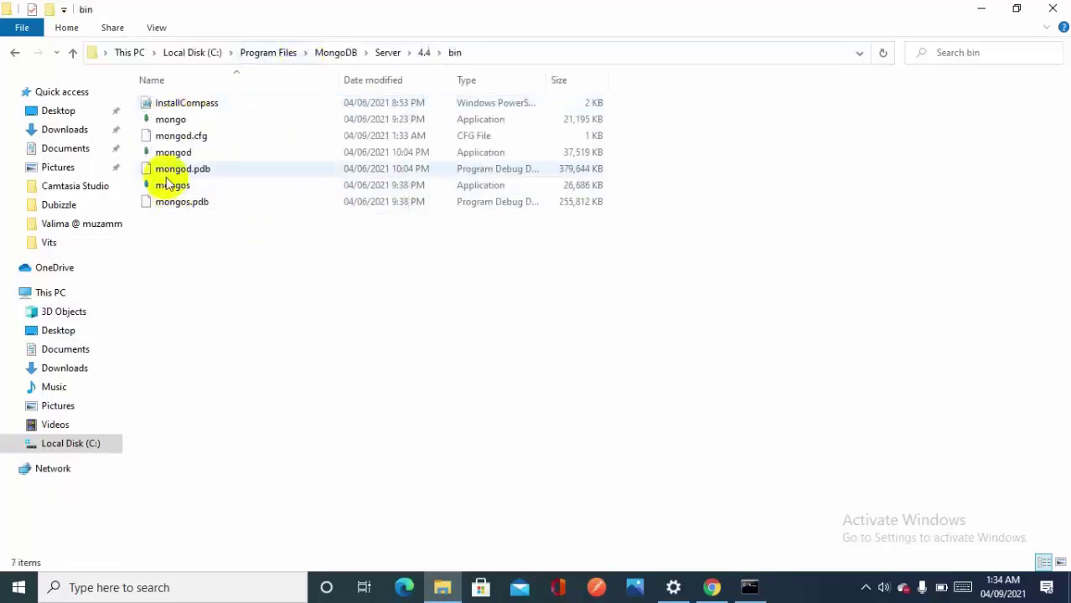
{"action": "left_click", "coordinate": [511, 53]}
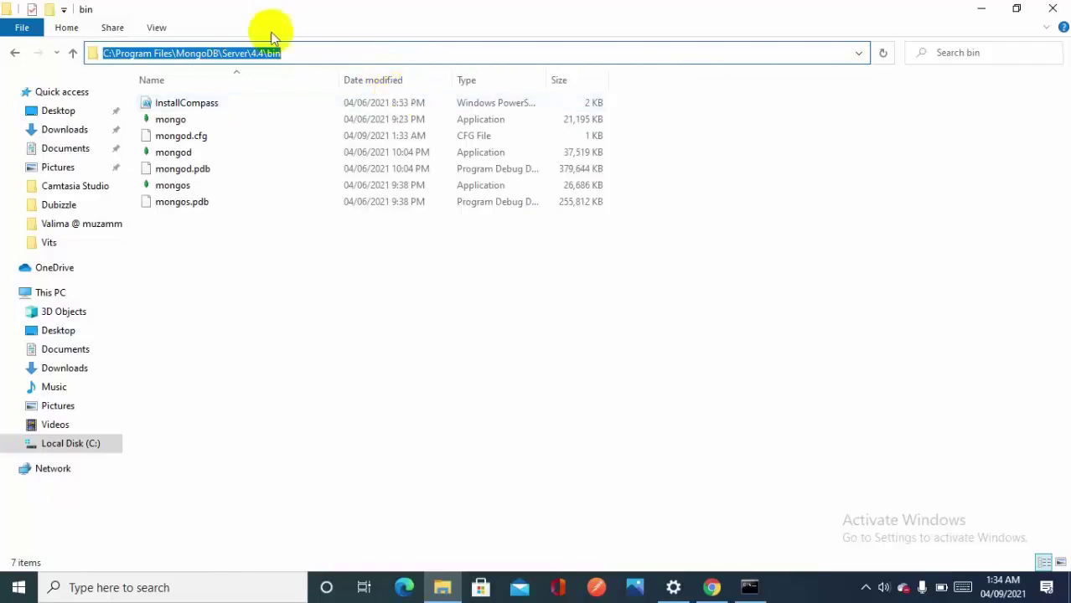
{"action": "left_click_drag", "start_coordinate": [289, 53], "coordinate": [89, 53]}
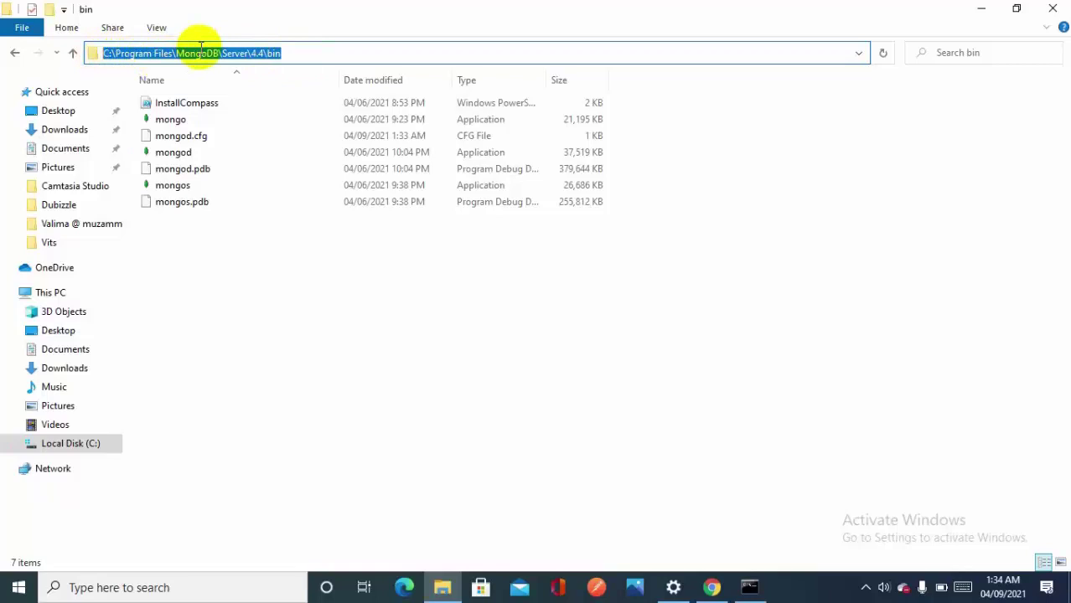
{"action": "left_click", "coordinate": [264, 53]}
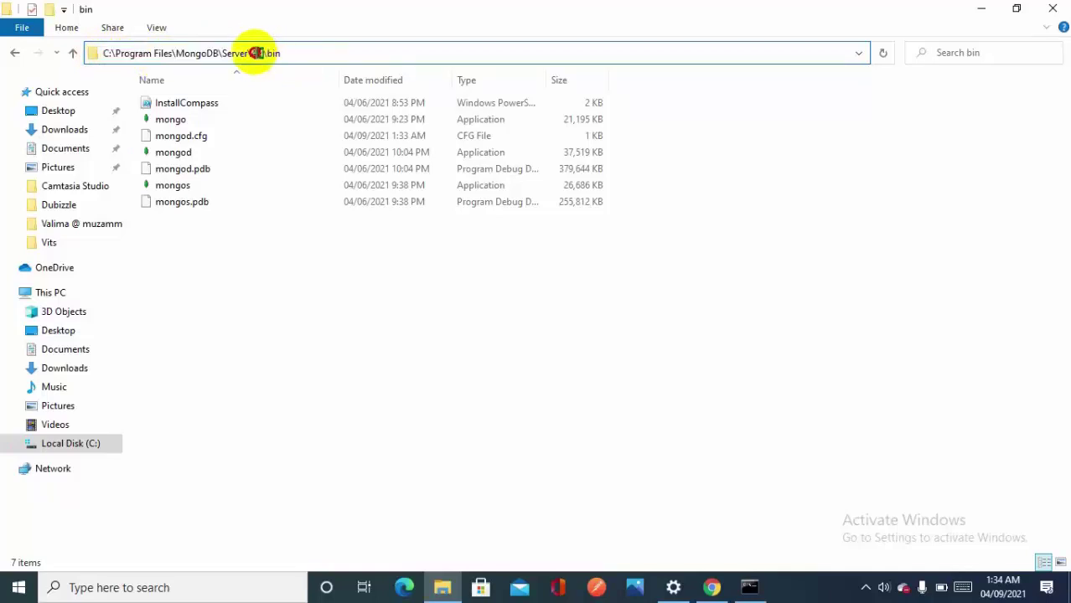
{"action": "double_click", "coordinate": [254, 52]}
{"action": "left_click_drag", "start_coordinate": [285, 53], "coordinate": [40, 57]}
{"action": "key", "text": "ctrl+c"}
{"action": "left_click", "coordinate": [260, 54]}
{"action": "left_click", "coordinate": [289, 52]}
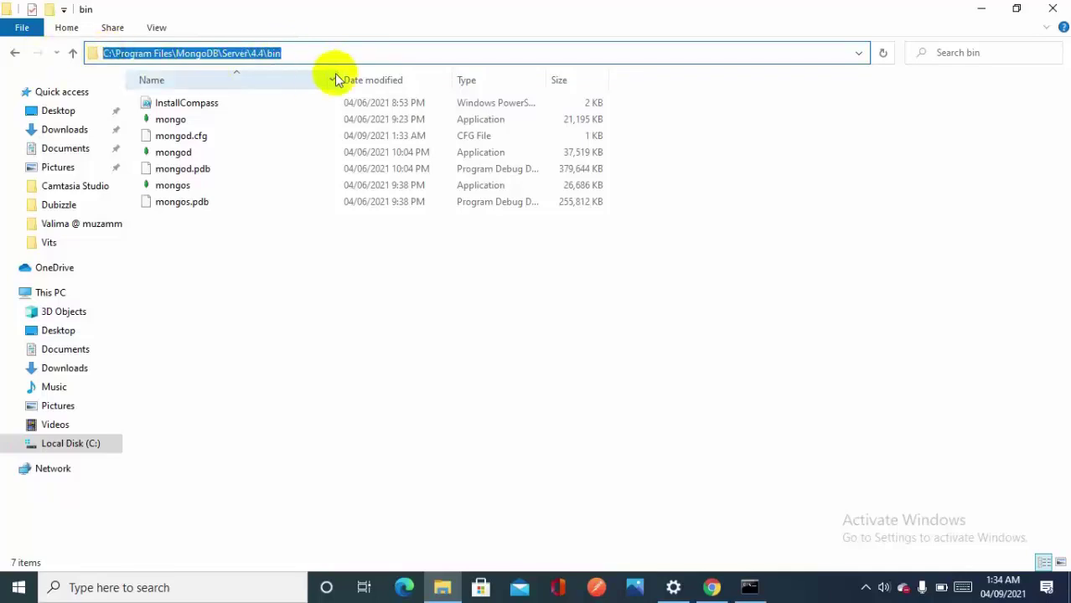
Step: Open the Environment Variables dialog through an 'envi' Windows search
{"action": "key", "text": "super"}
{"action": "type", "text": "e"}
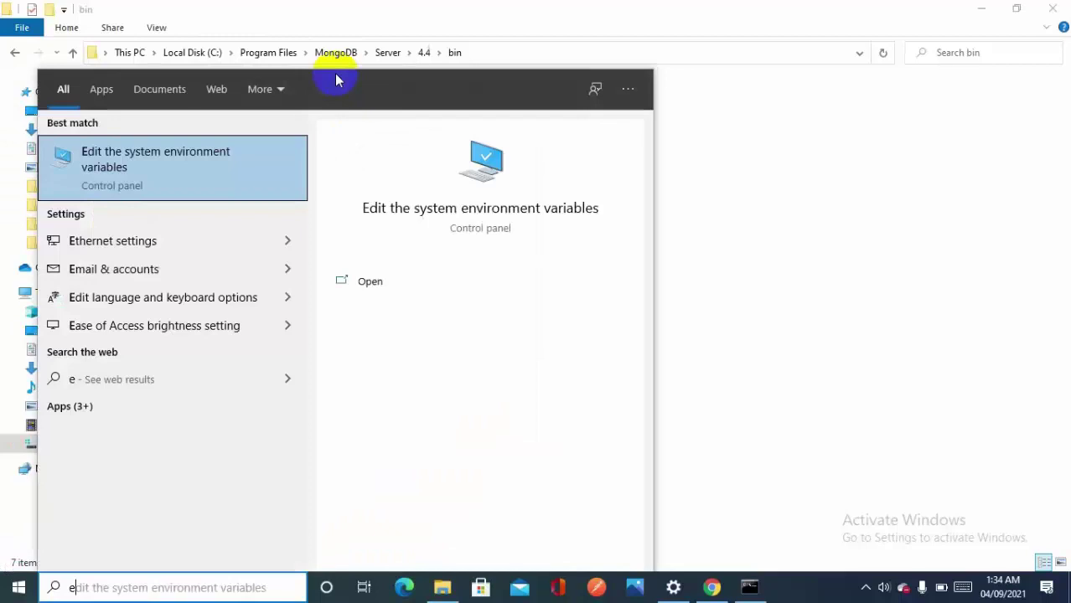
{"action": "type", "text": "nvi"}
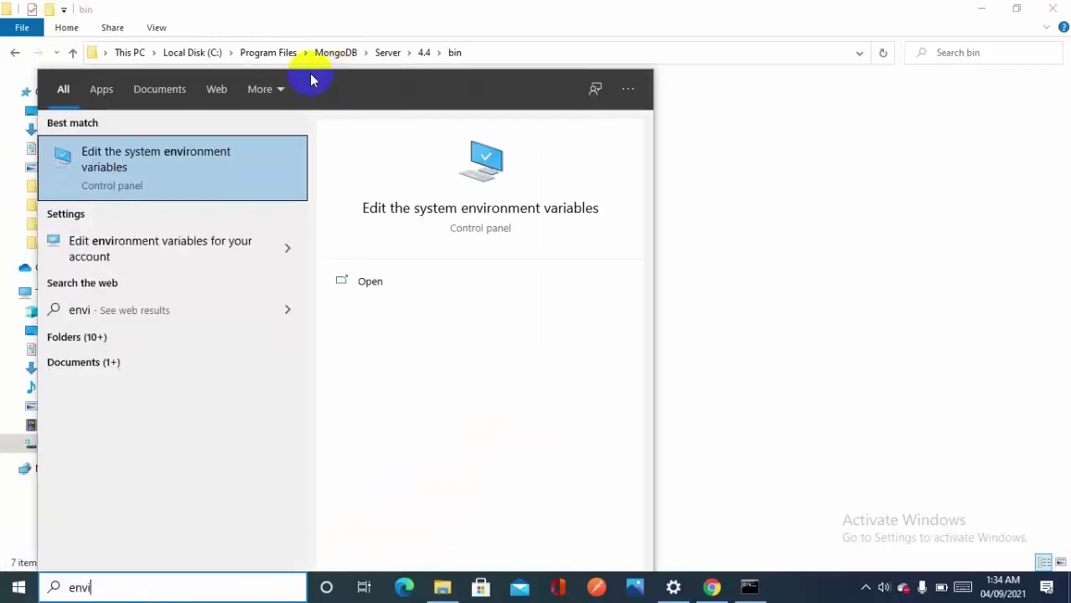
{"action": "left_click", "coordinate": [180, 137]}
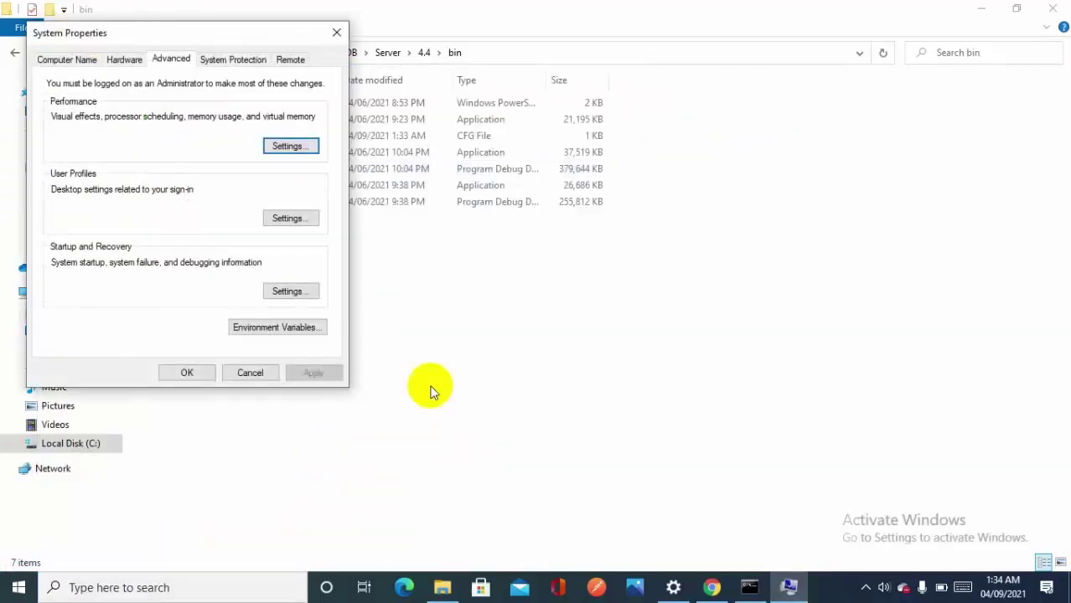
{"action": "left_click", "coordinate": [296, 325]}
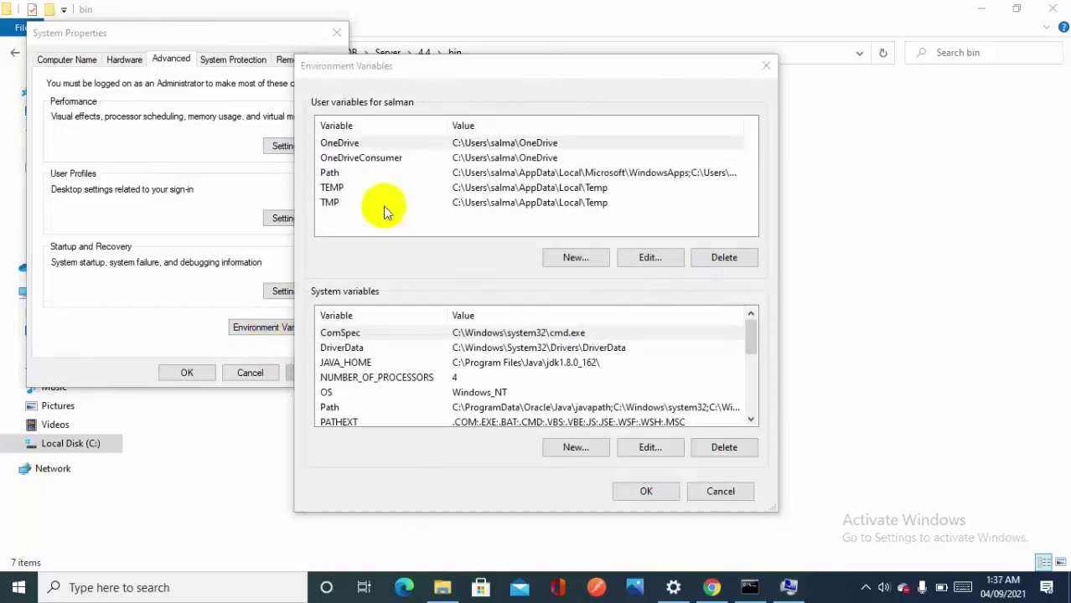
Step: Add C:\Program Files\MongoDB\Server\4.4\bin as a new user Path entry and confirm with OK
{"action": "left_click", "coordinate": [330, 174]}
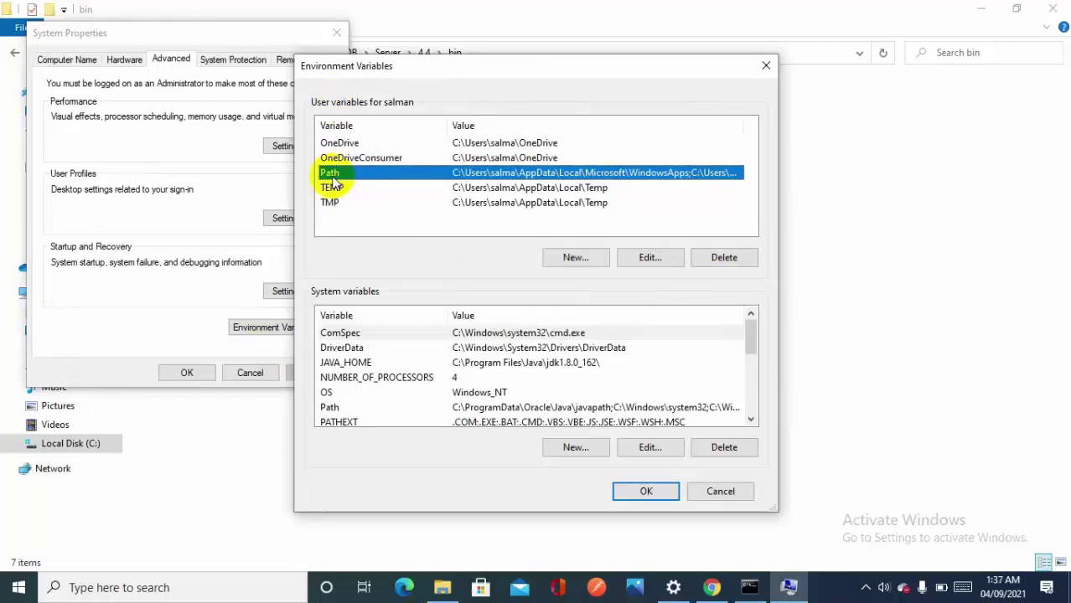
{"action": "left_click", "coordinate": [659, 260]}
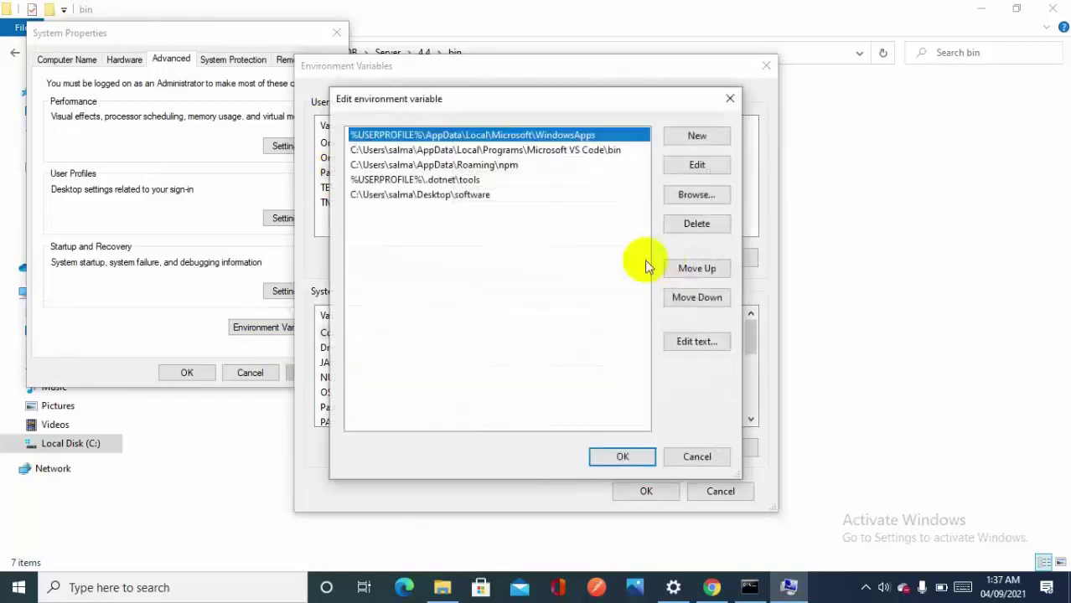
{"action": "double_click", "coordinate": [457, 217]}
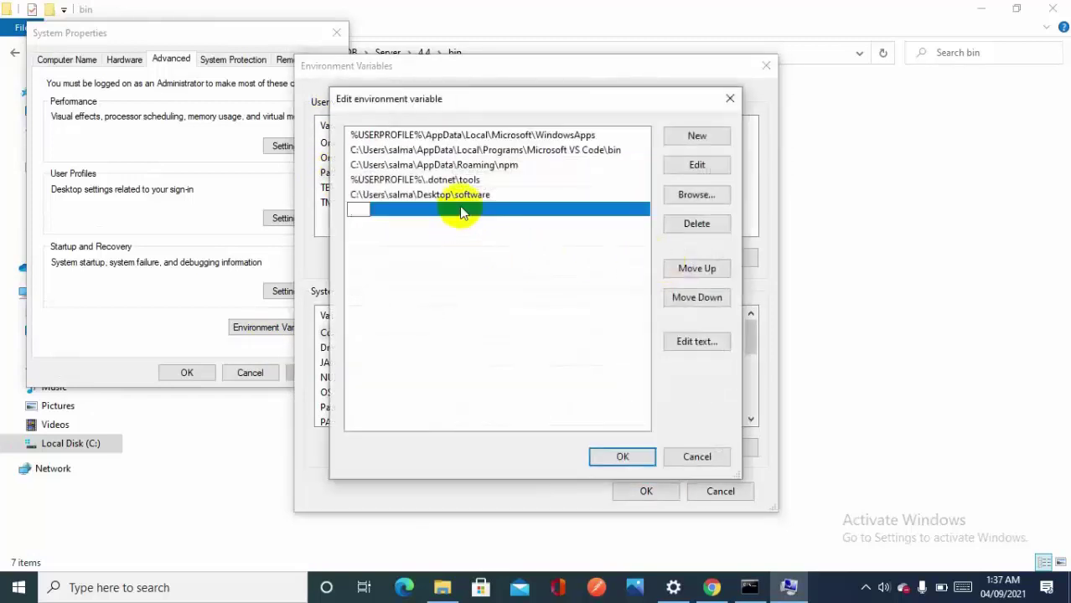
{"action": "key", "text": "ctrl+v"}
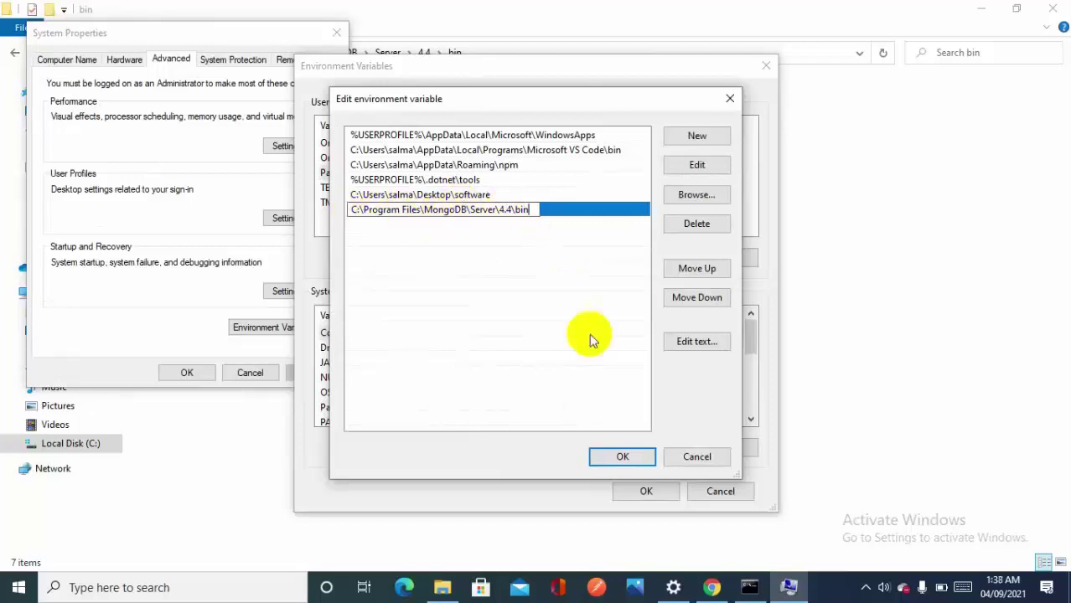
{"action": "left_click", "coordinate": [625, 463]}
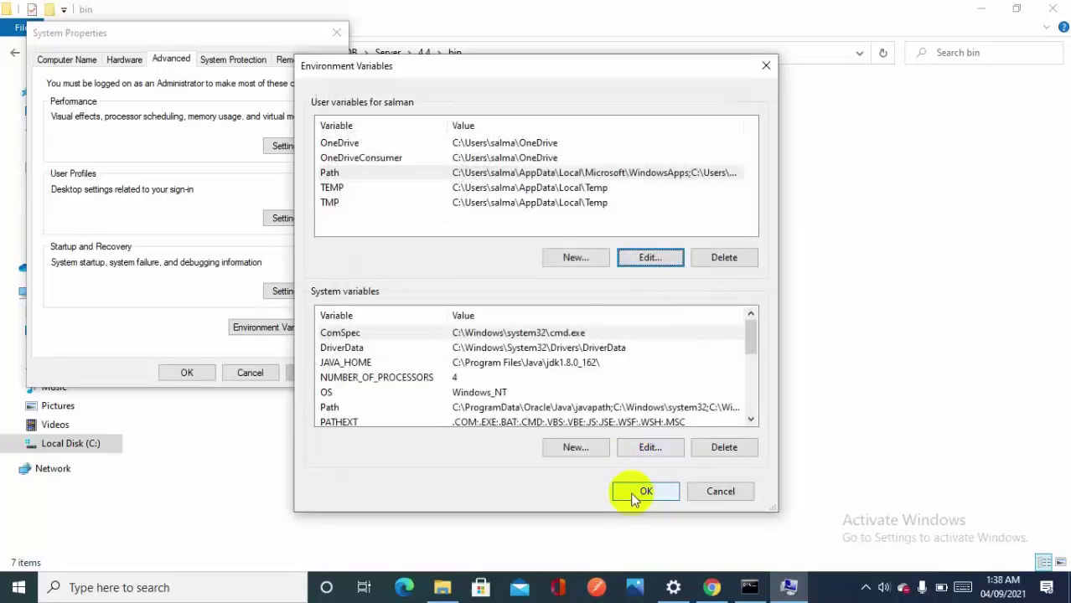
{"action": "left_click", "coordinate": [637, 493]}
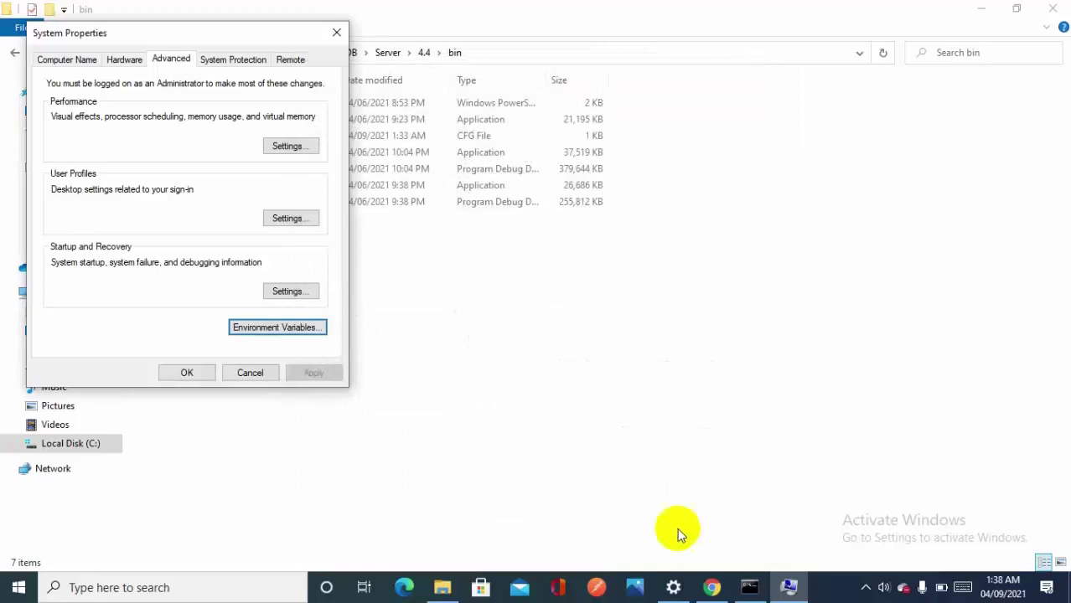
Step: Open the empty C:\data folder in File Explorer, reveal its address-bar path, and return to Command Prompt
{"action": "left_click", "coordinate": [742, 589]}
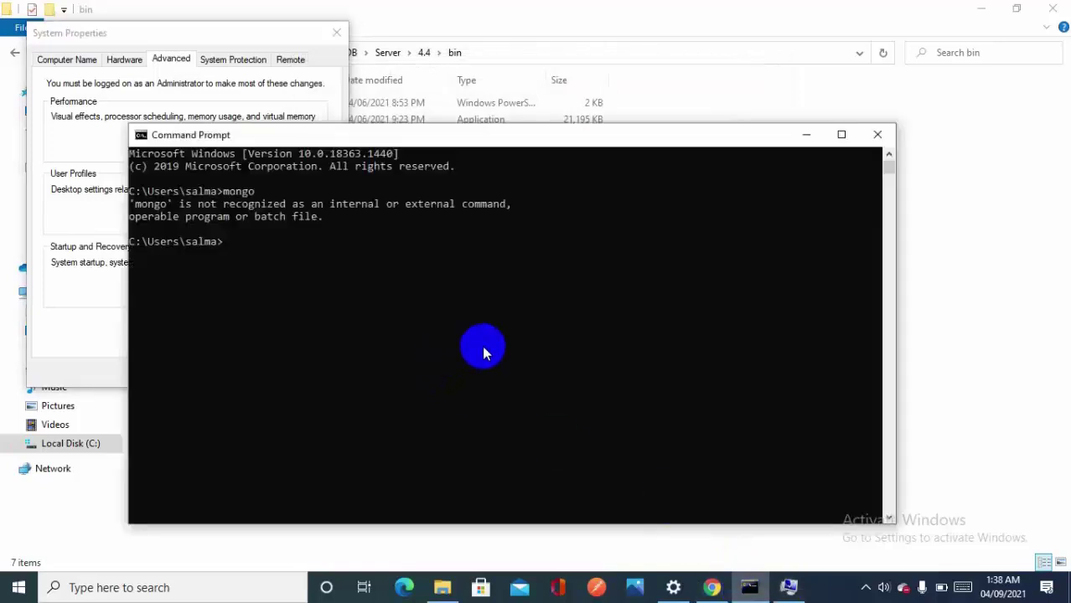
{"action": "left_click", "coordinate": [707, 86]}
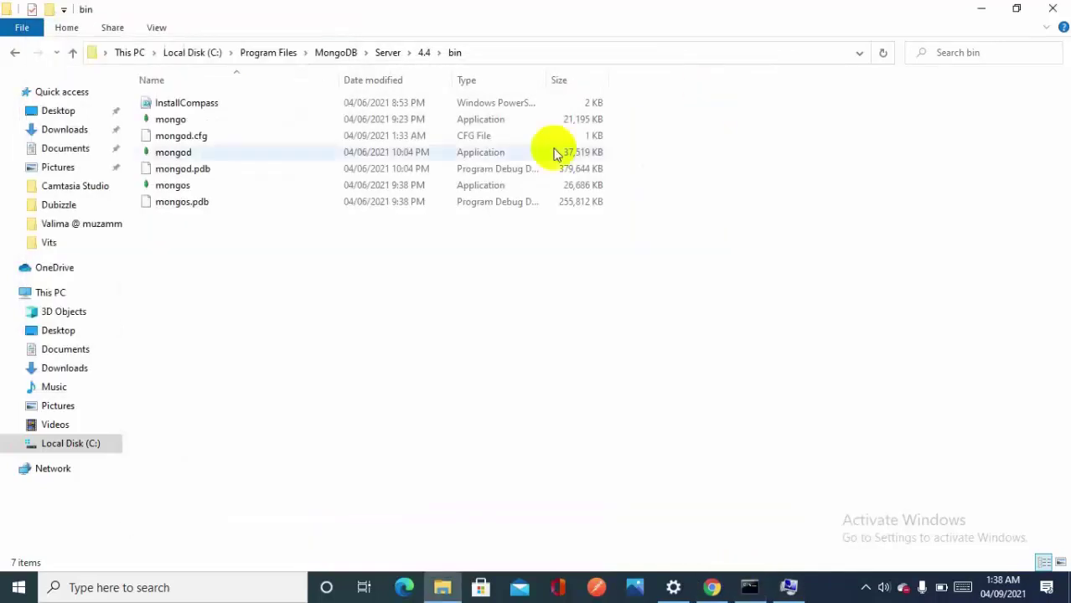
{"action": "left_click", "coordinate": [83, 444]}
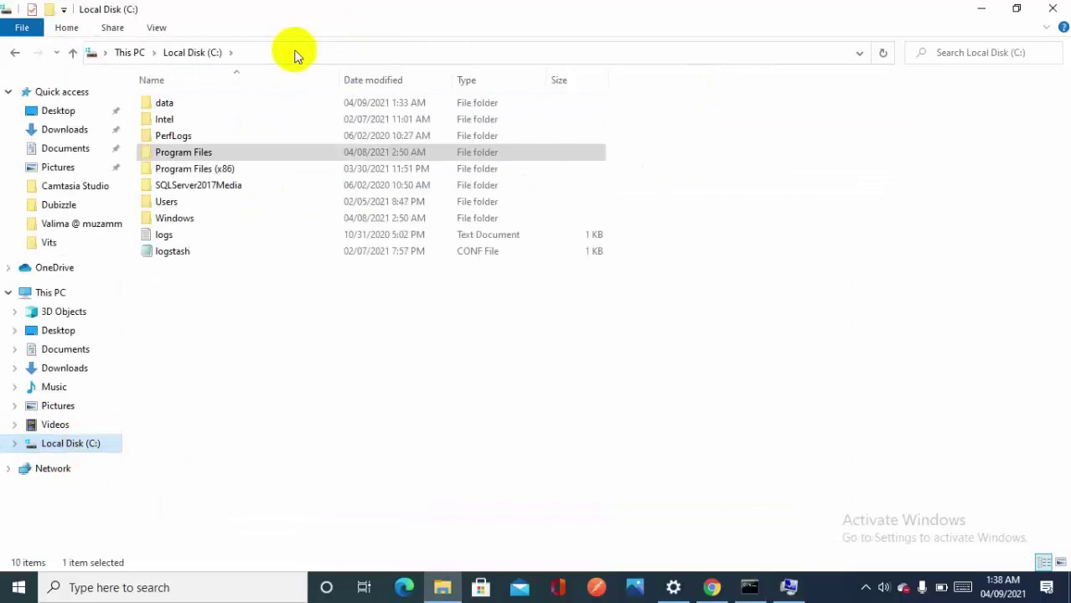
{"action": "left_click", "coordinate": [172, 105]}
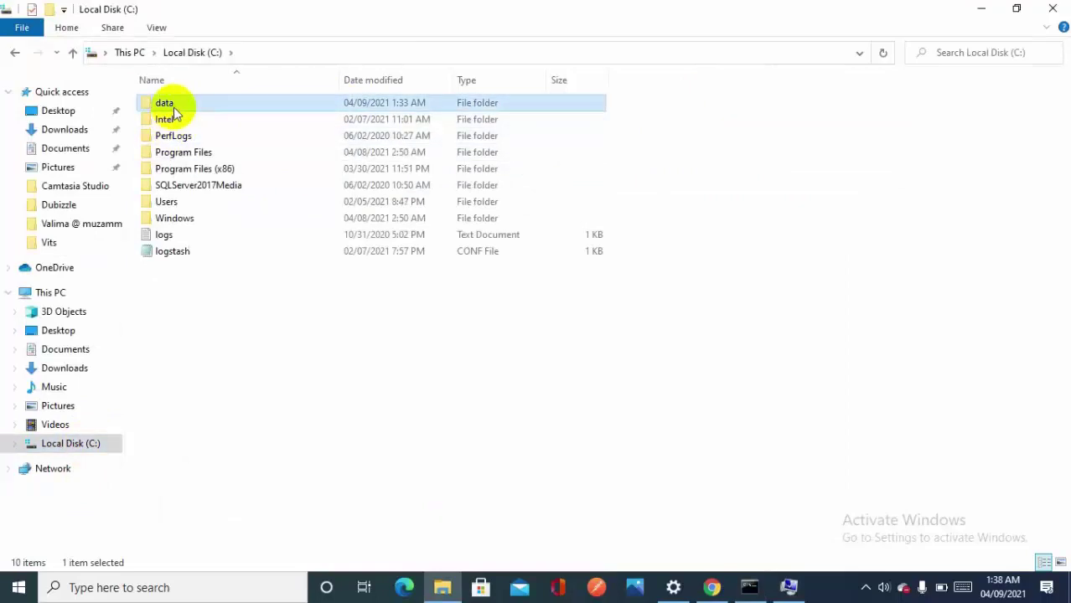
{"action": "double_click", "coordinate": [173, 108]}
{"action": "left_click", "coordinate": [281, 50]}
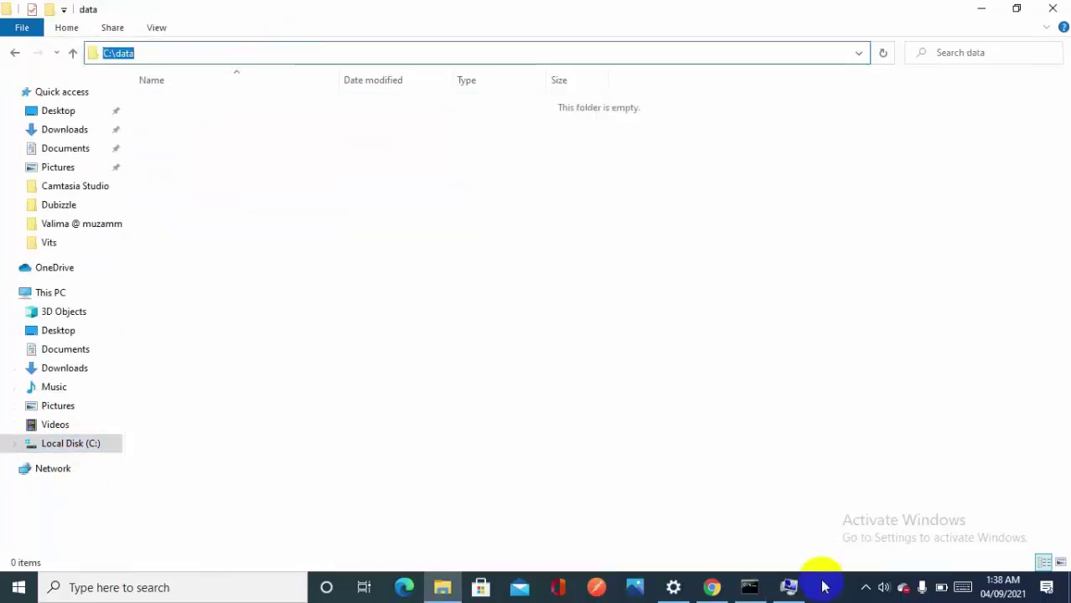
{"action": "left_click", "coordinate": [389, 58]}
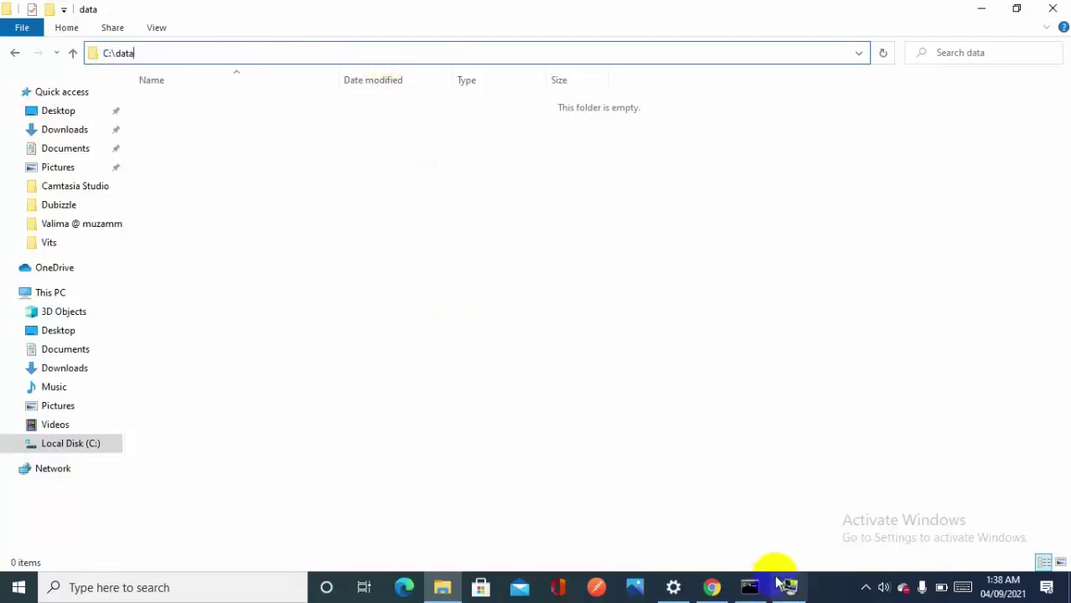
{"action": "left_click", "coordinate": [751, 586]}
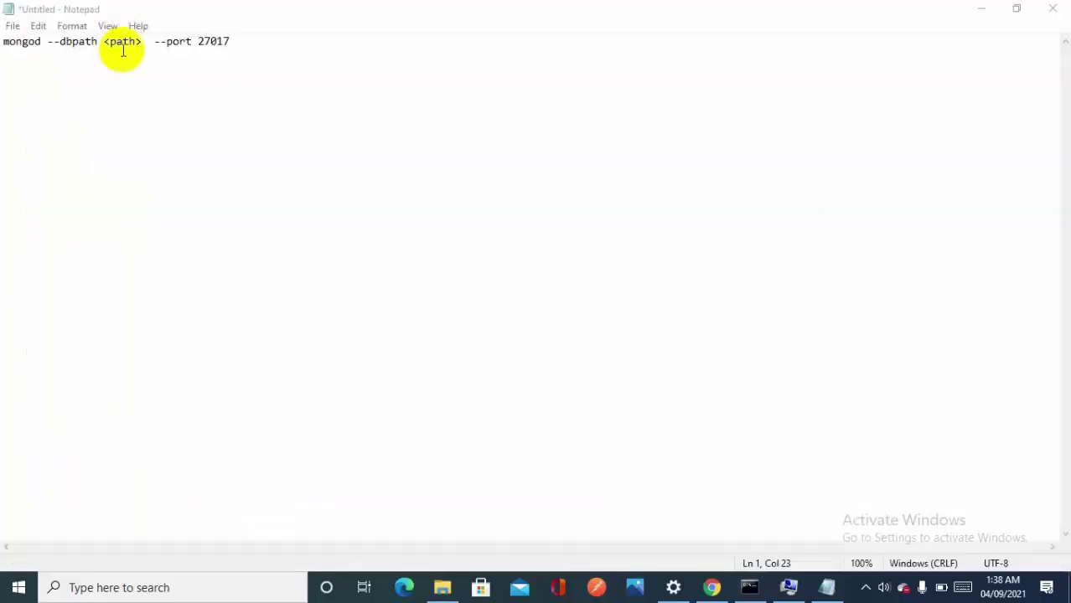
Step: Select the <path> placeholder in the Notepad command, undoing an accidental paste over it
{"action": "double_click", "coordinate": [123, 42]}
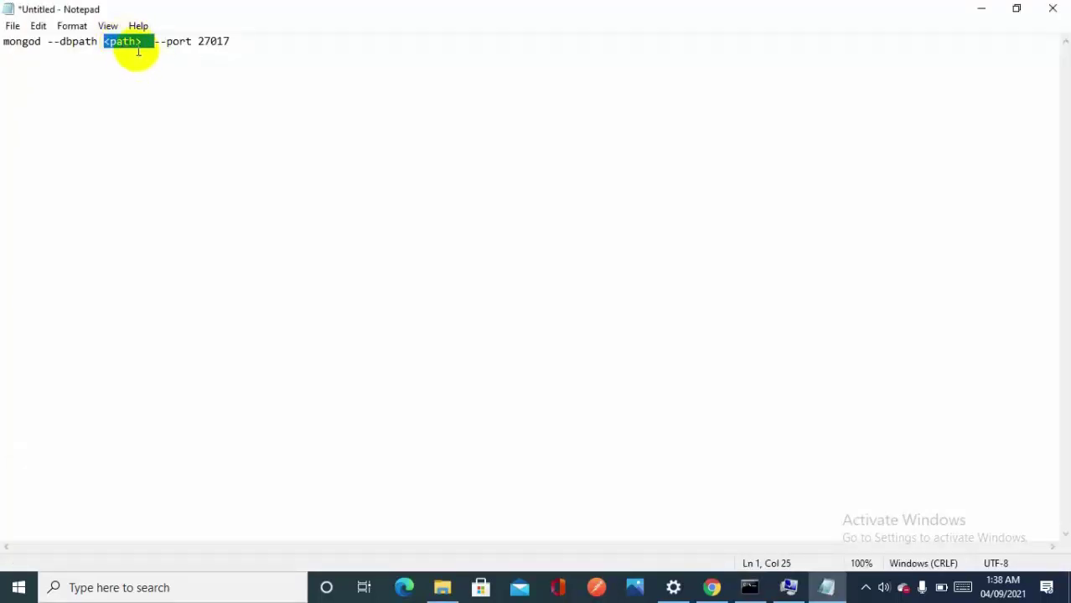
{"action": "left_click_drag", "start_coordinate": [143, 41], "coordinate": [102, 43]}
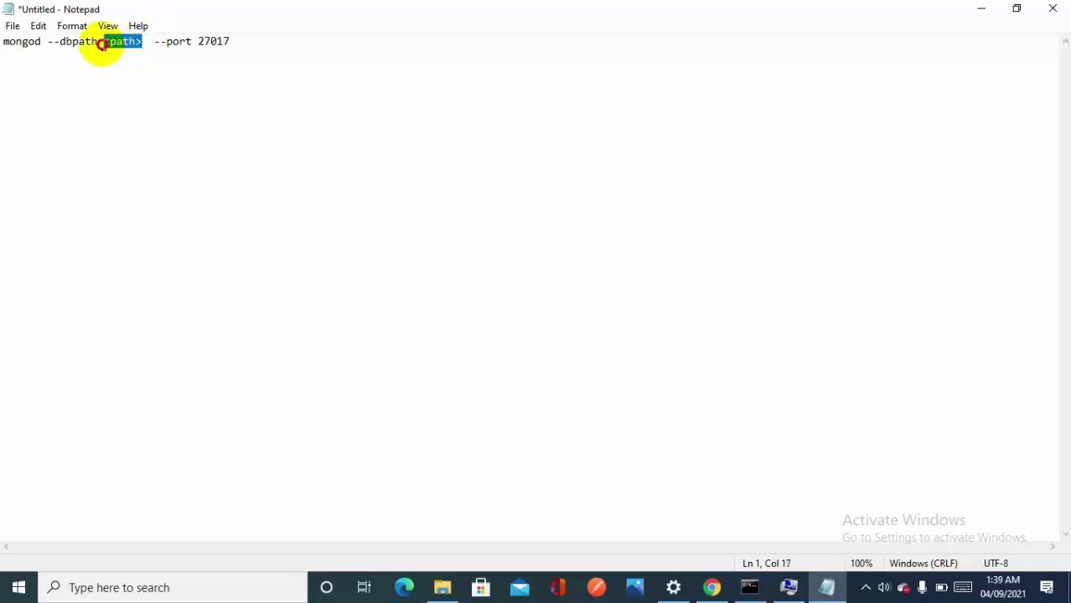
{"action": "type", "text": "mongod --dbpath C:\\MongoTutorial  --port 27017"}
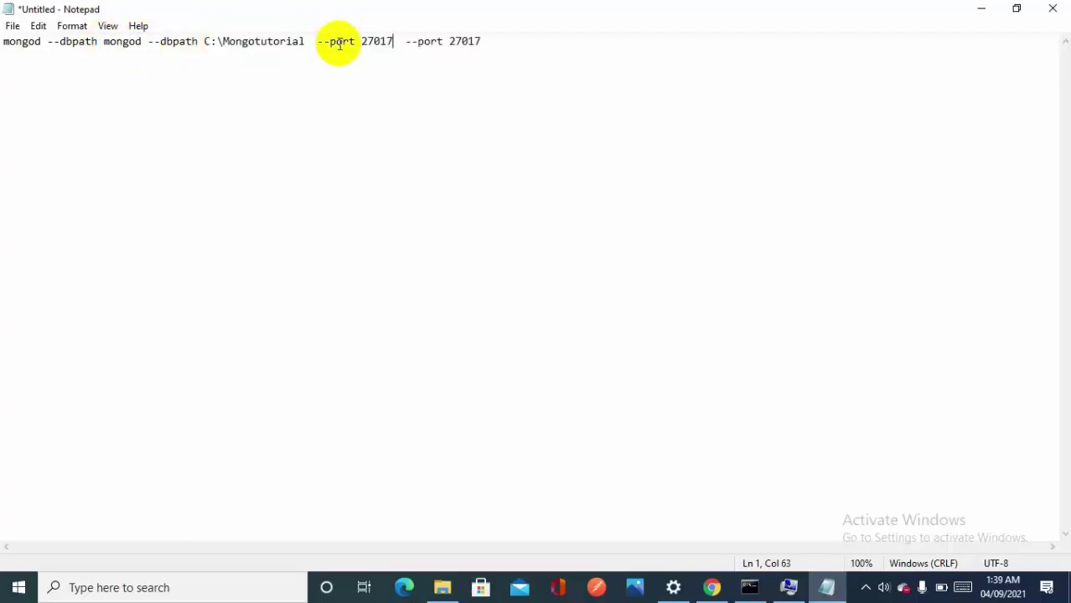
{"action": "key", "text": "ctrl+z"}
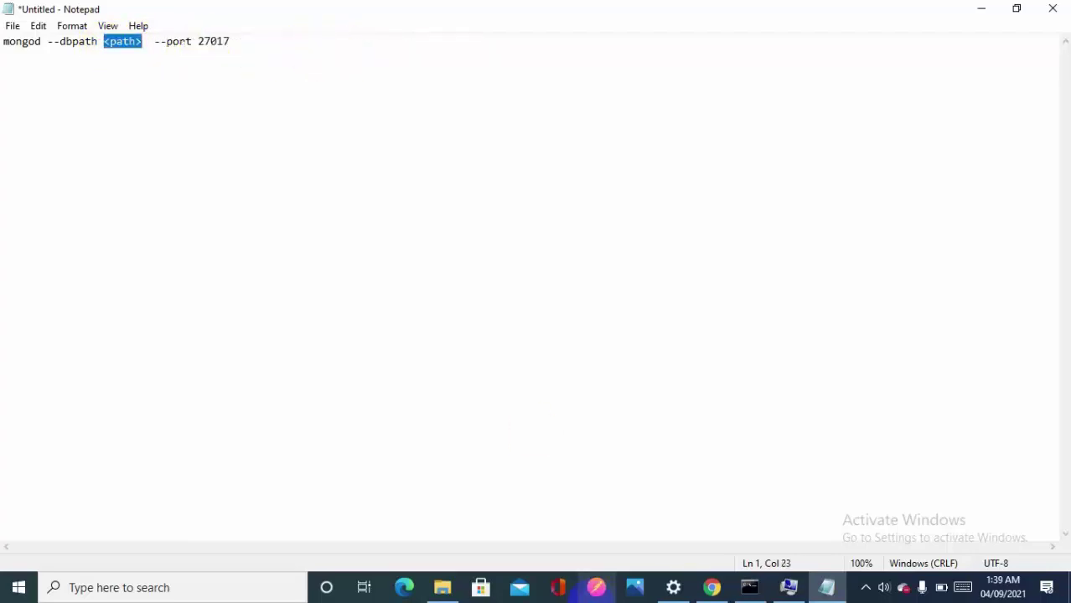
Step: Copy C:\data from the Explorer address bar and paste it over <path> in Notepad
{"action": "left_click", "coordinate": [442, 587]}
{"action": "left_click", "coordinate": [303, 59]}
{"action": "key", "text": "ctrl+c"}
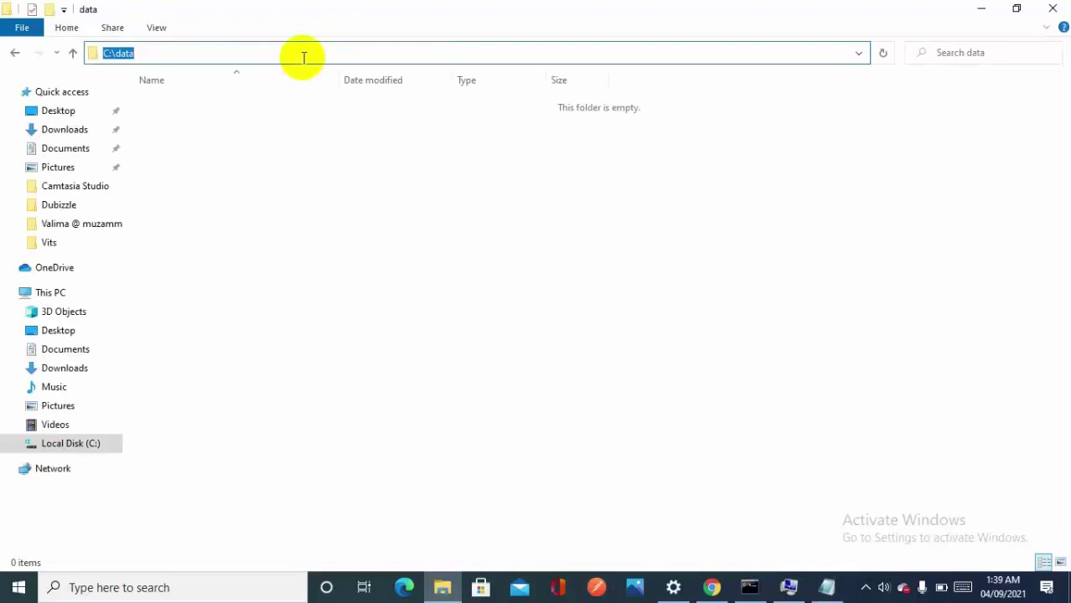
{"action": "left_click", "coordinate": [824, 586]}
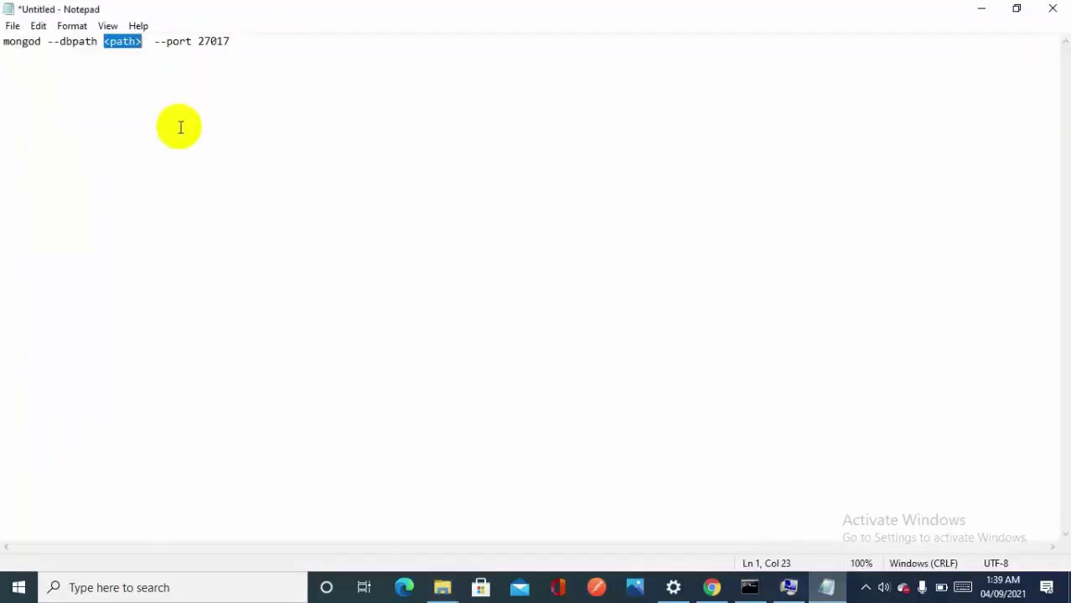
{"action": "key", "text": "ctrl+v"}
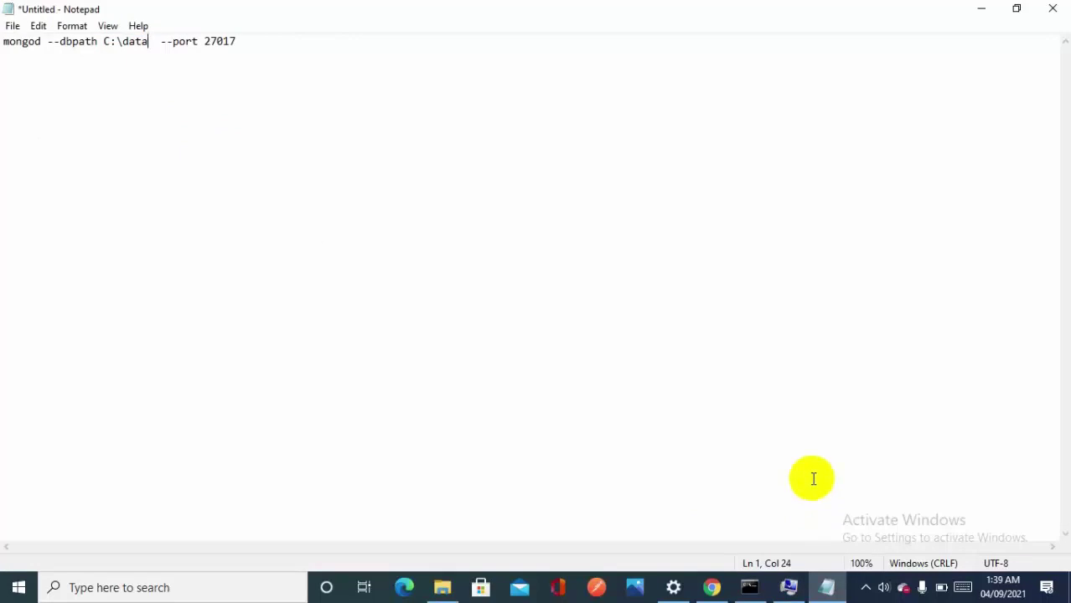
Step: Paste and run the mongod --dbpath C:\data --port 27017 command in the existing console
{"action": "key", "text": "ctrl+a"}
{"action": "left_click", "coordinate": [749, 587]}
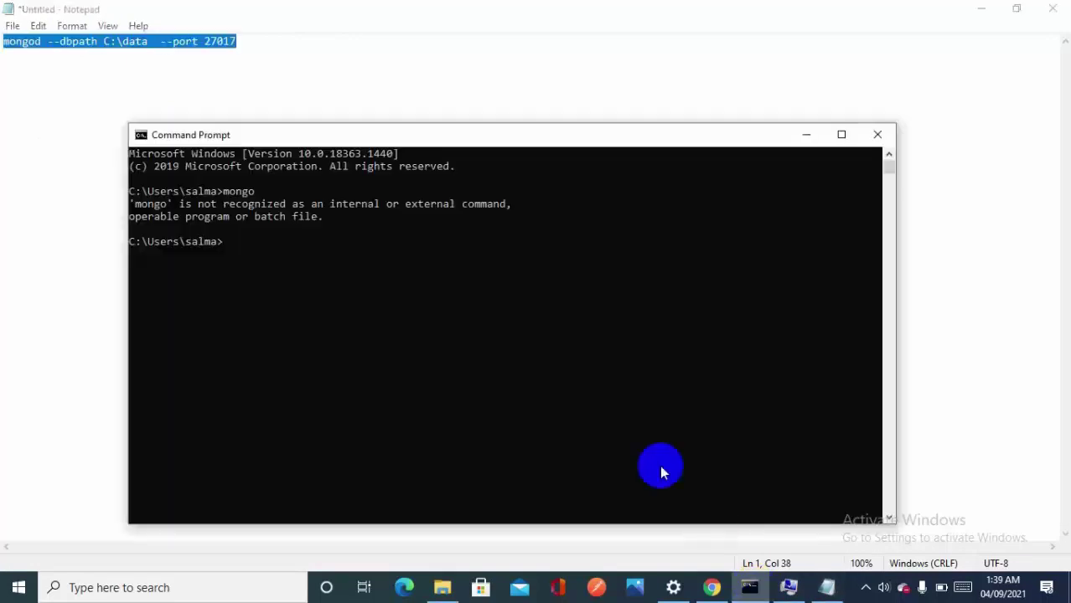
{"action": "left_click", "coordinate": [621, 428]}
{"action": "right_click", "coordinate": [621, 429]}
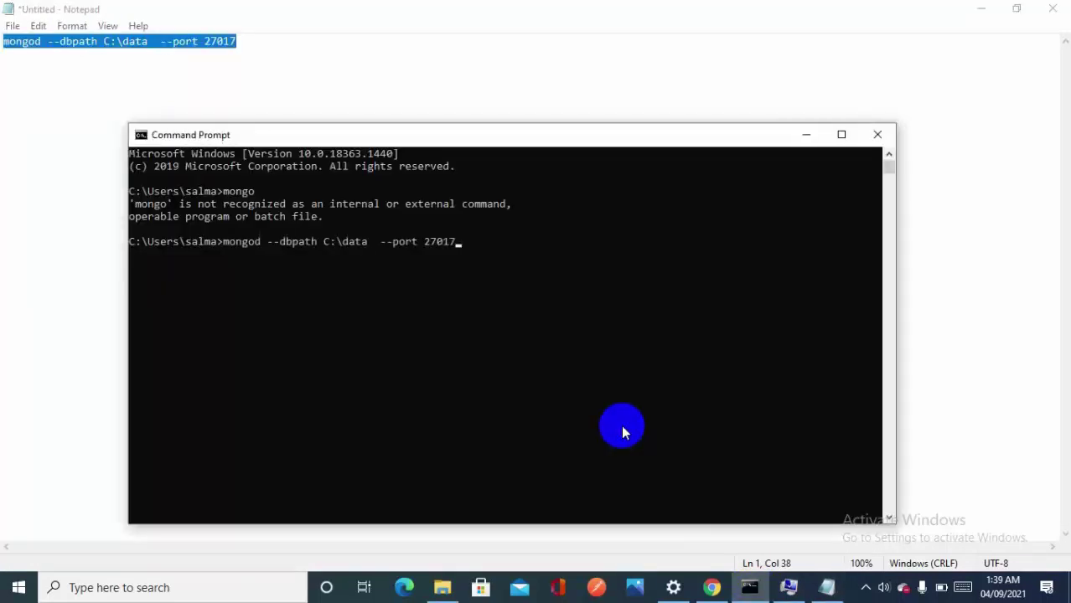
{"action": "key", "text": "Return"}
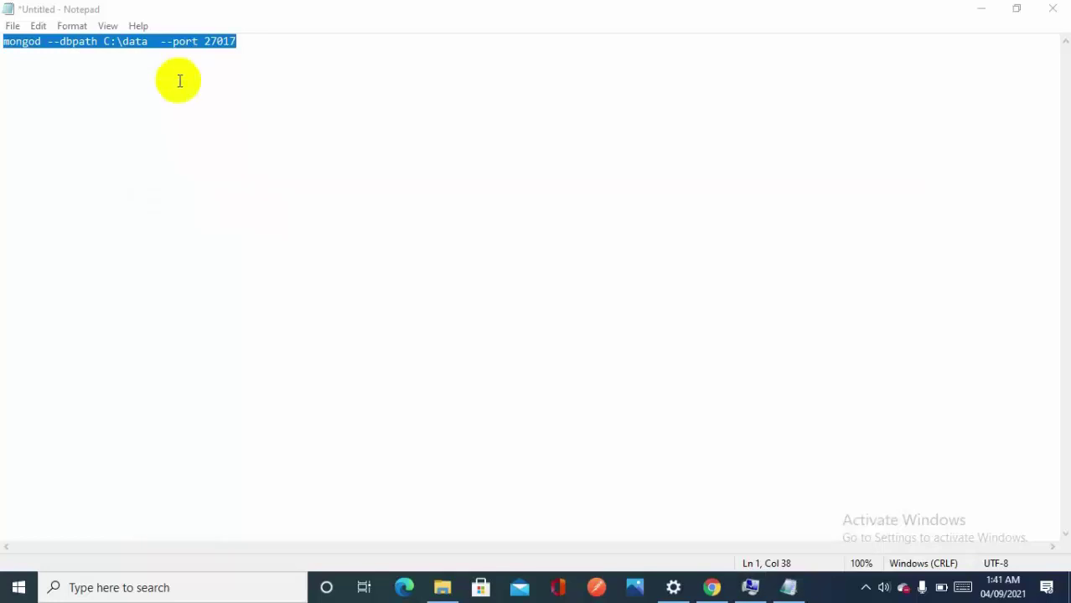
Step: Launch a fresh Command Prompt and run mongod --dbpath C:\data --port 27017 there
{"action": "key", "text": "super"}
{"action": "type", "text": "cmd"}
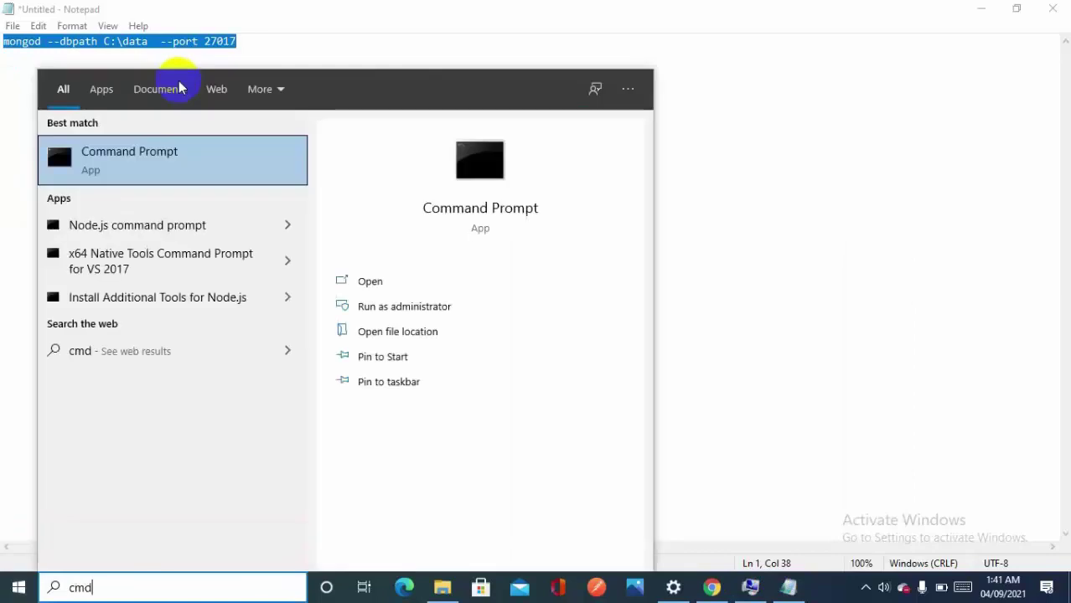
{"action": "key", "text": "Return"}
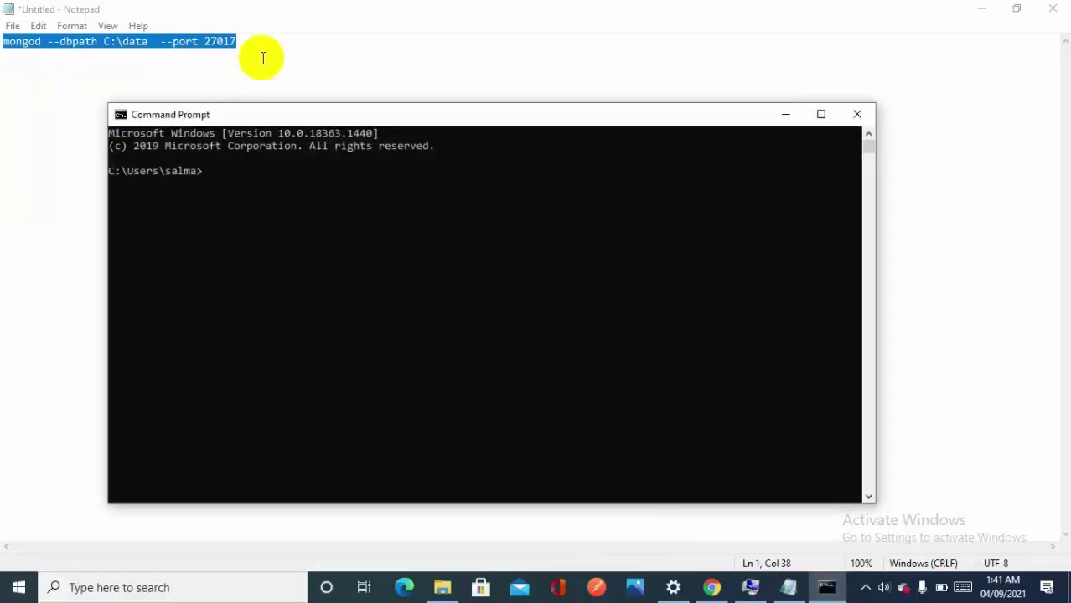
{"action": "left_click", "coordinate": [258, 43]}
{"action": "left_click_drag", "start_coordinate": [259, 43], "coordinate": [2, 43]}
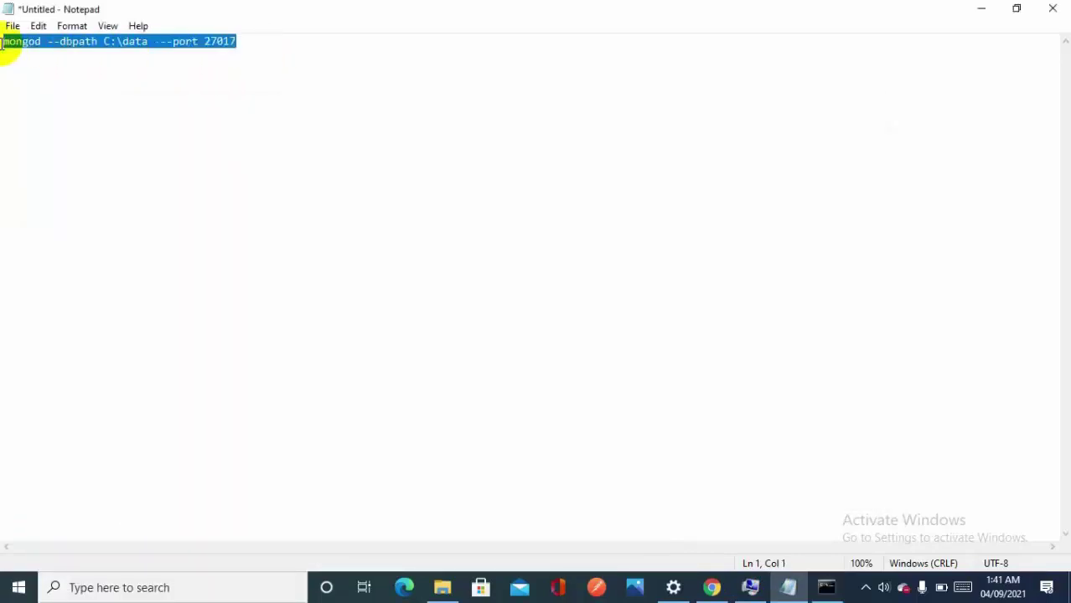
{"action": "left_click", "coordinate": [819, 588]}
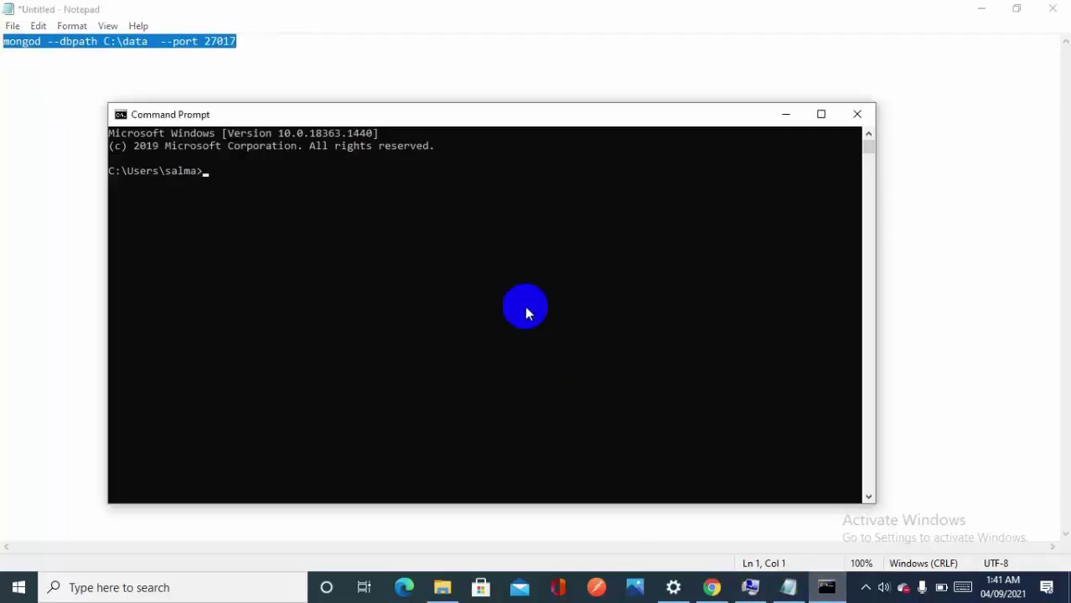
{"action": "left_click", "coordinate": [526, 310]}
{"action": "type", "text": "mongod --dbpath C:\\data  --port 27017"}
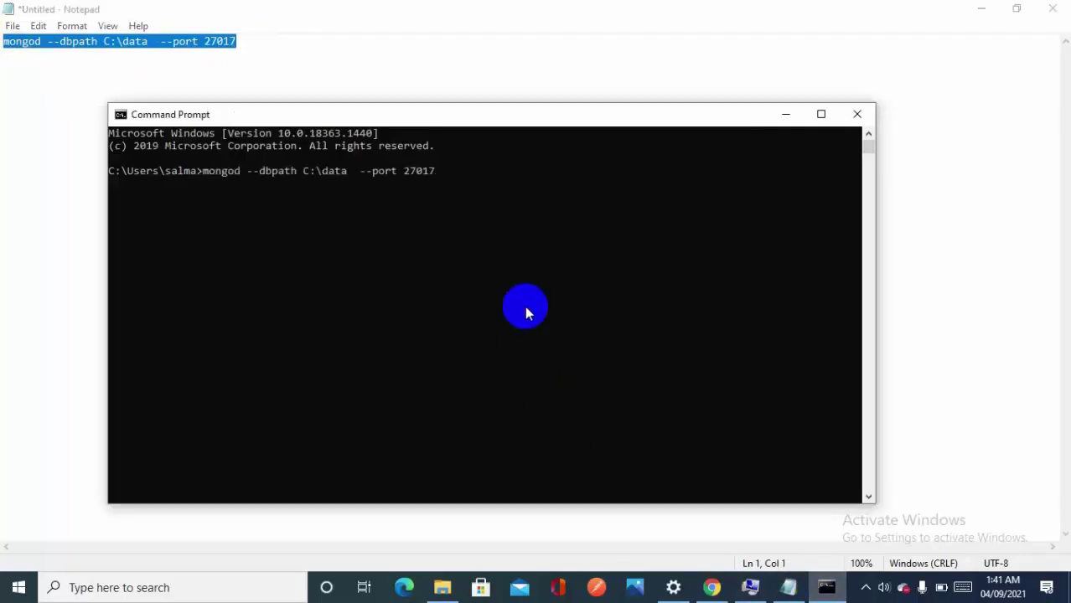
{"action": "key", "text": "Return"}
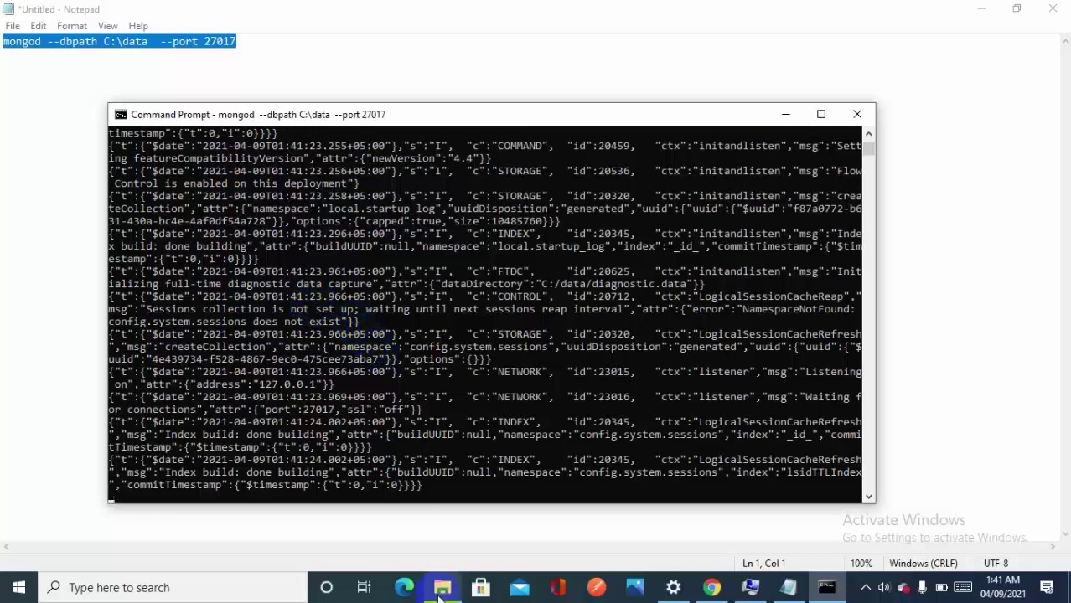
Step: Check that C:\data now holds journal, diagnostic.data and WiredTiger files, then restore the mongod console
{"action": "left_click", "coordinate": [442, 590]}
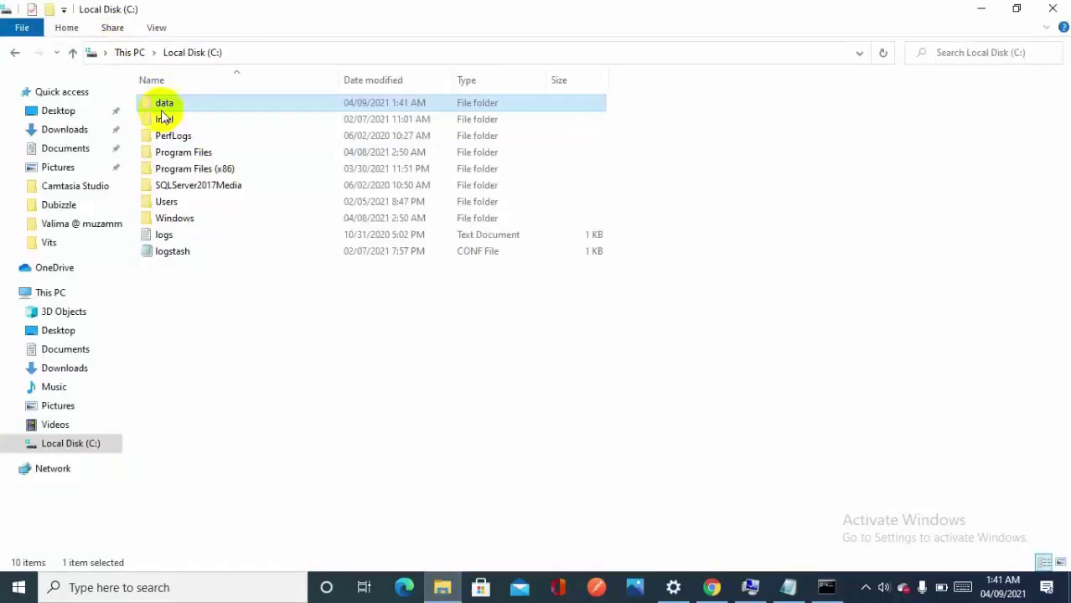
{"action": "double_click", "coordinate": [166, 103]}
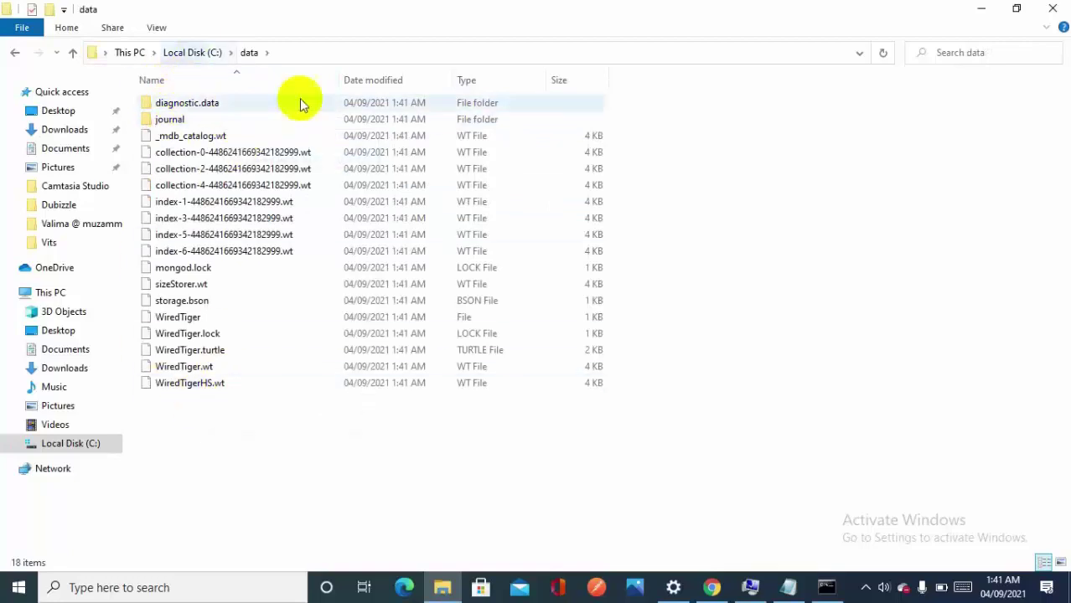
{"action": "left_click", "coordinate": [825, 588]}
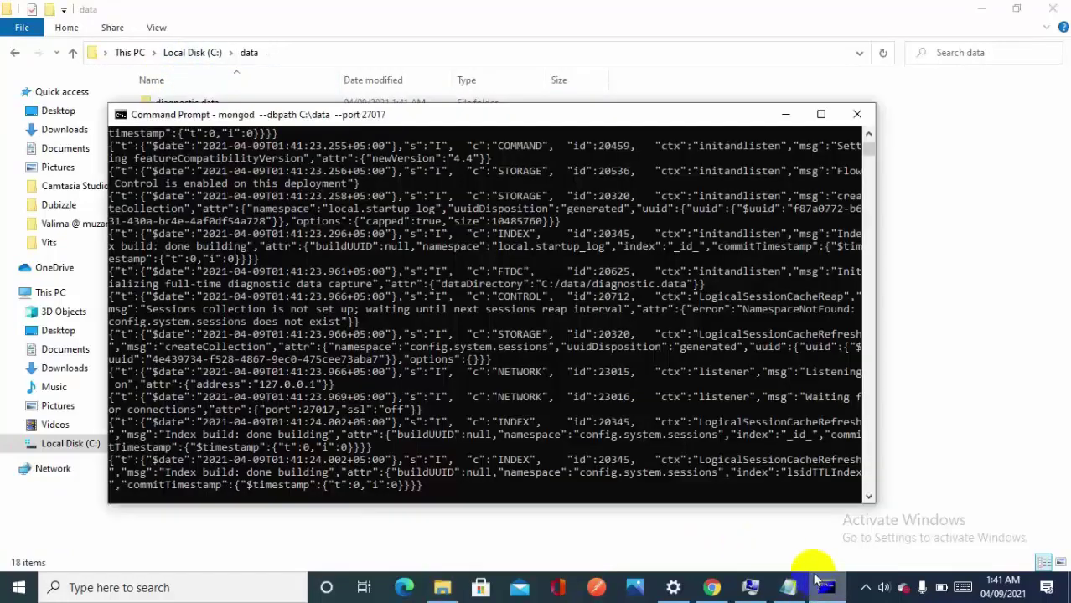
{"action": "left_click", "coordinate": [785, 114]}
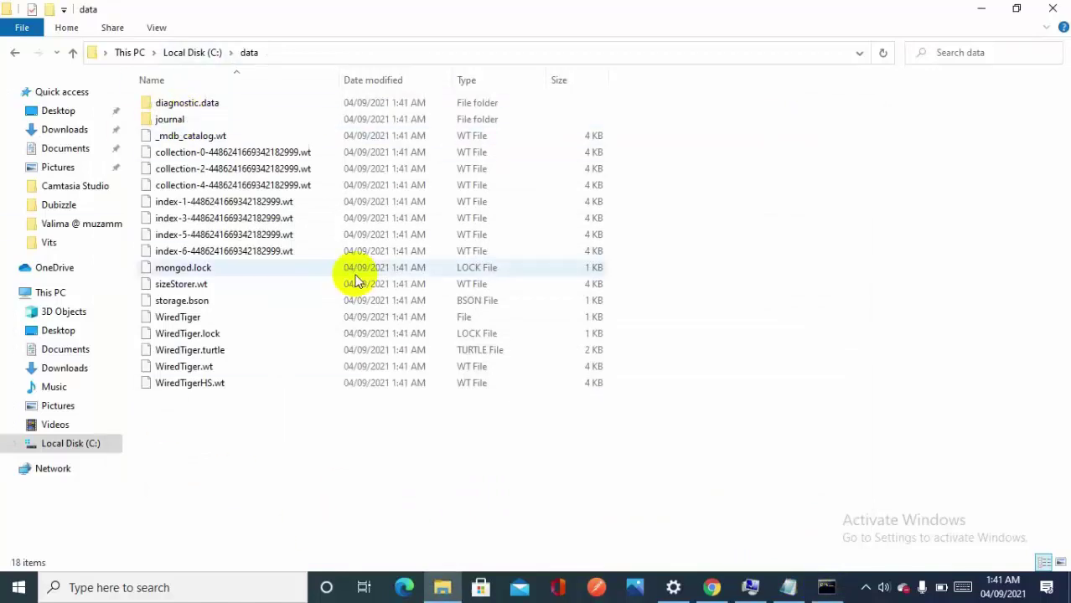
{"action": "left_click", "coordinate": [825, 587]}
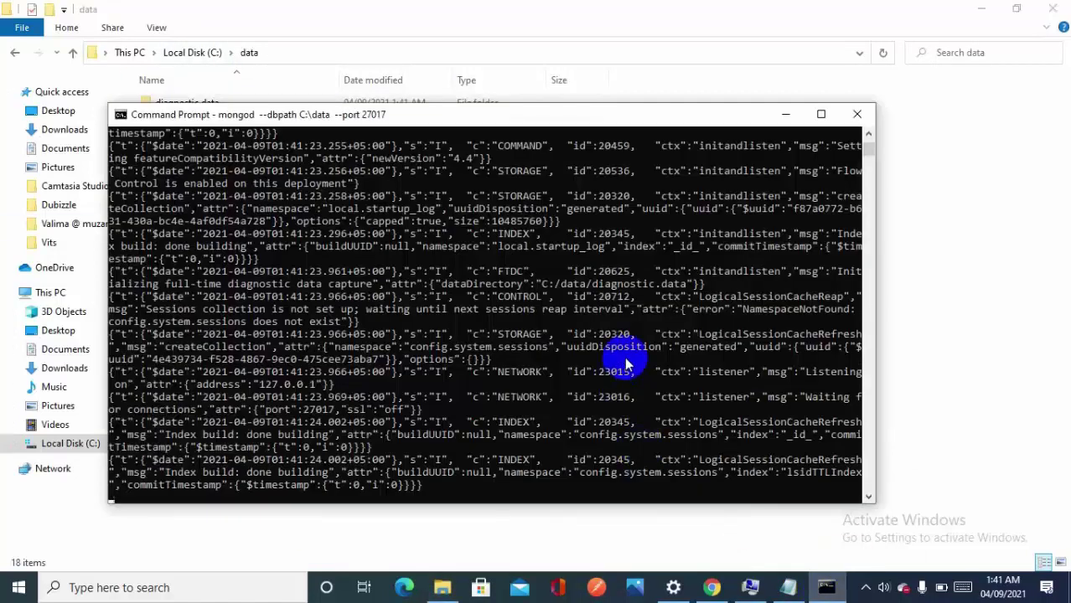
Step: Start the mongo shell in another Command Prompt, connecting to 127.0.0.1:27017
{"action": "key", "text": "super"}
{"action": "type", "text": "cm"}
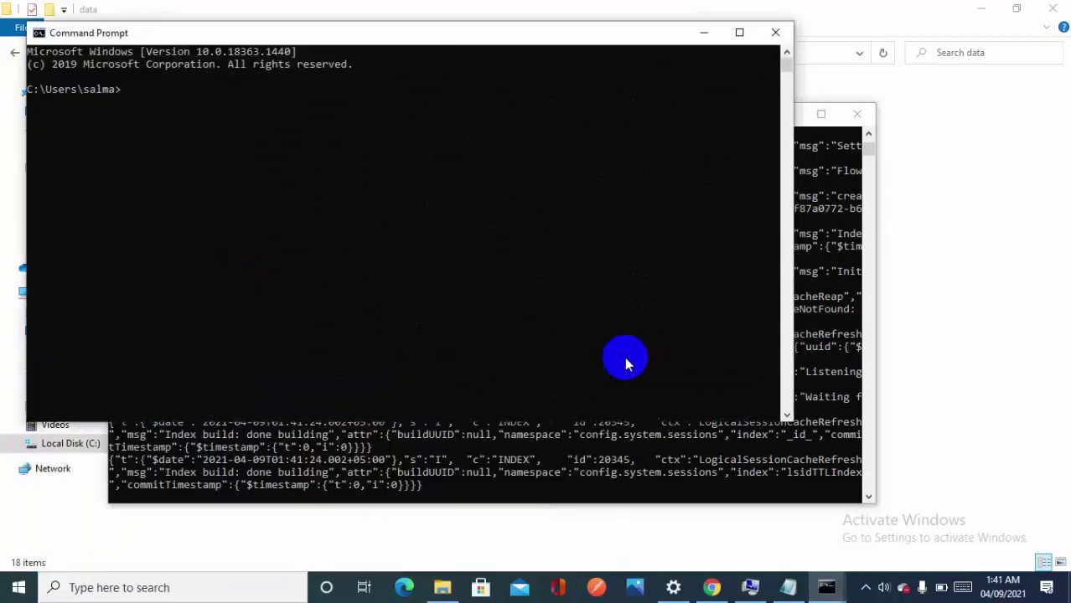
{"action": "type", "text": "mongo"}
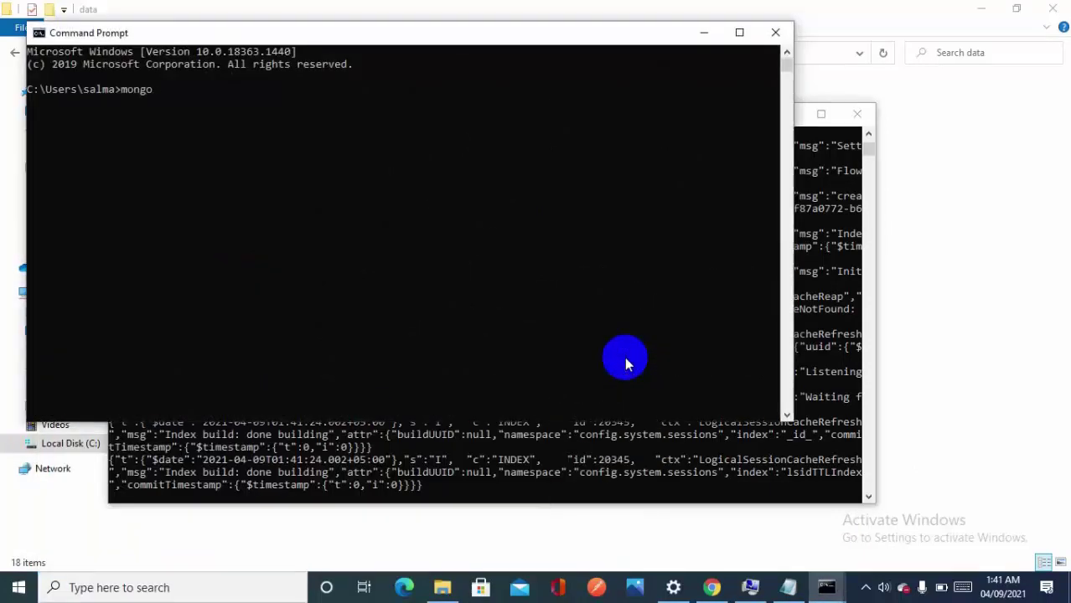
{"action": "key", "text": "Return"}
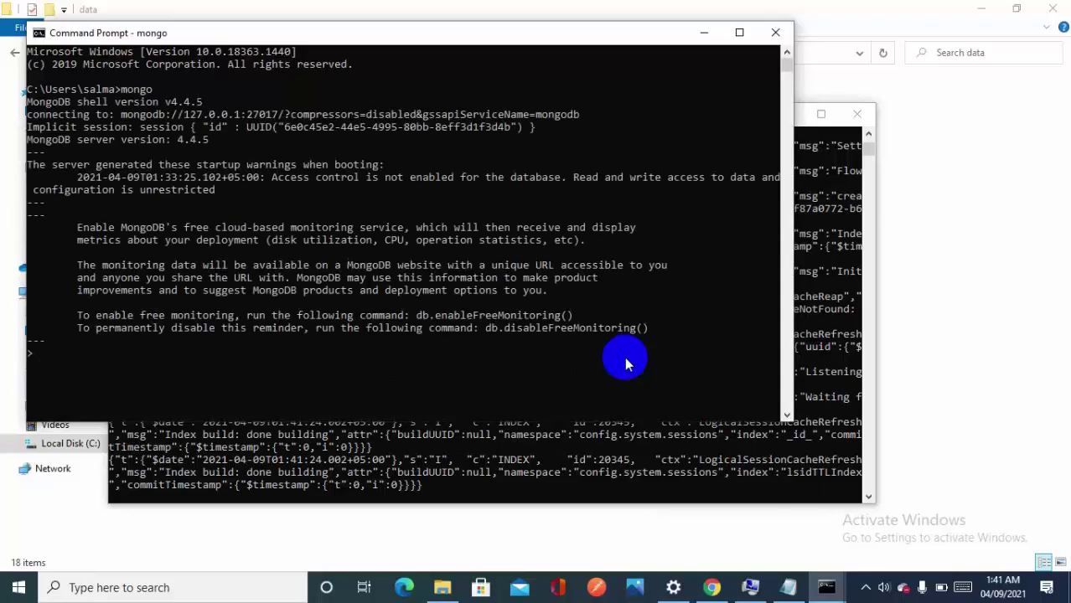